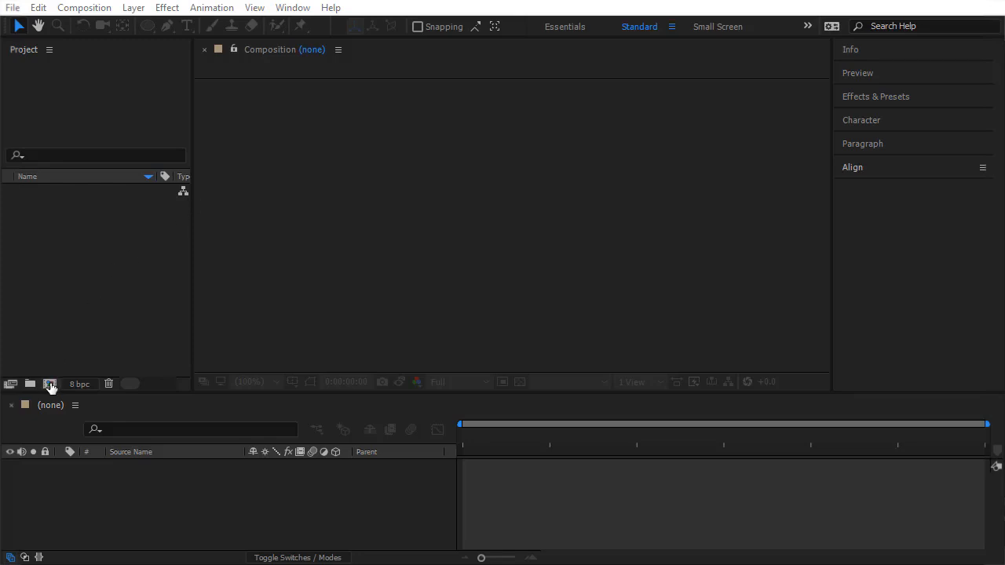
Step: Create a composition named First Motion Graphics with the HDV/HDTV 720 25 preset, a 5-second duration and a medium gray-cyan background
click(50, 385)
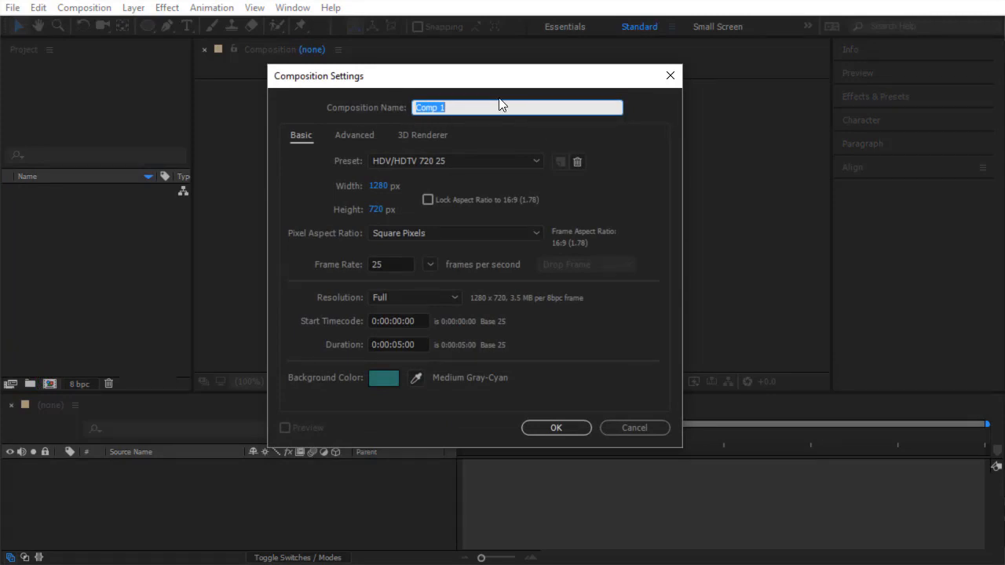
text(First Motion Graphics)
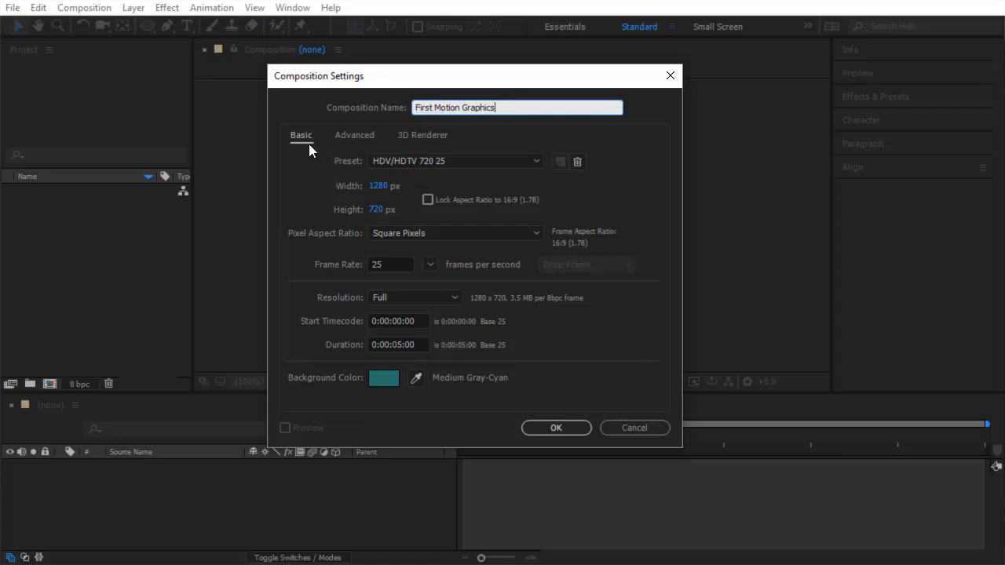
click(407, 161)
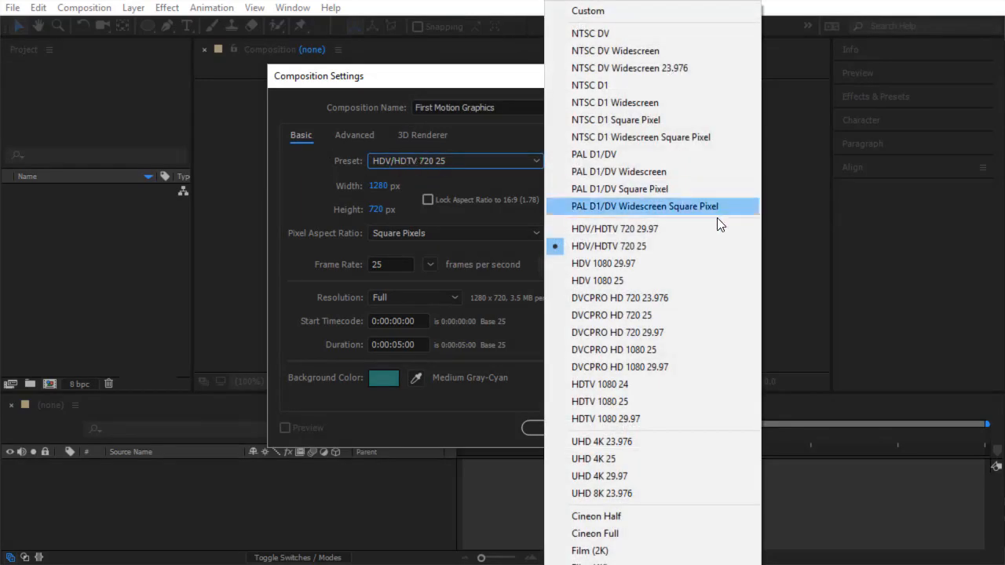
click(664, 248)
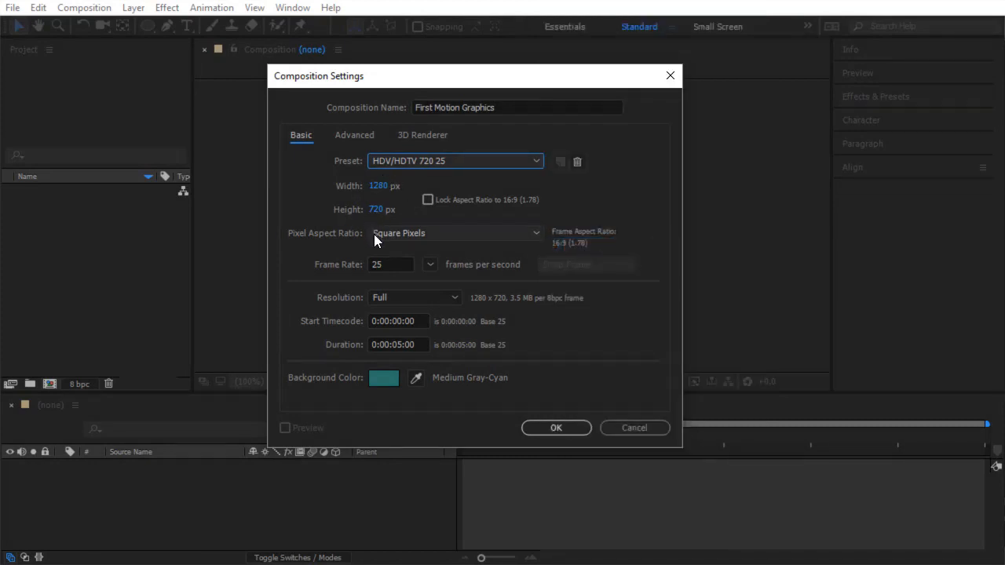
click(417, 344)
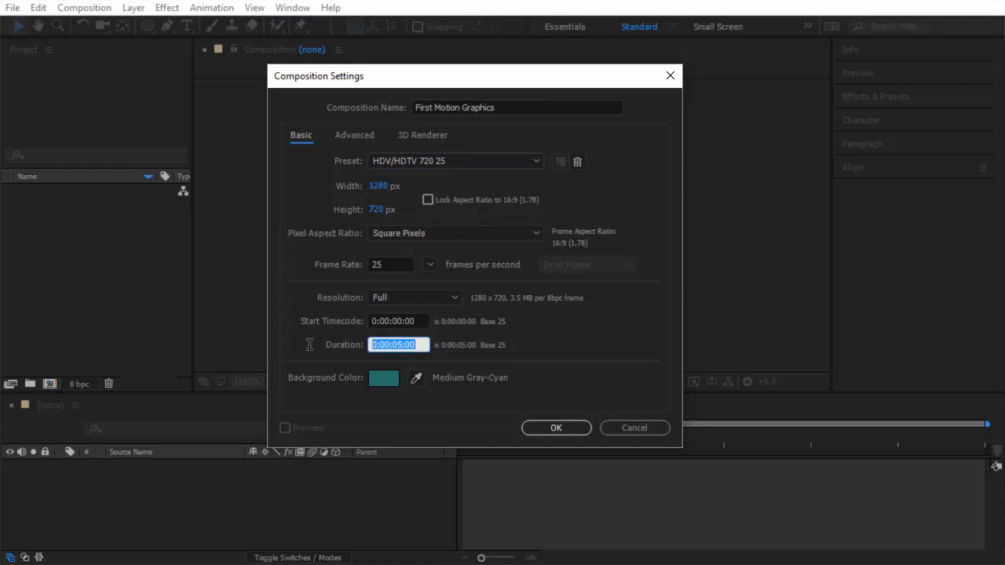
text(500)
click(377, 380)
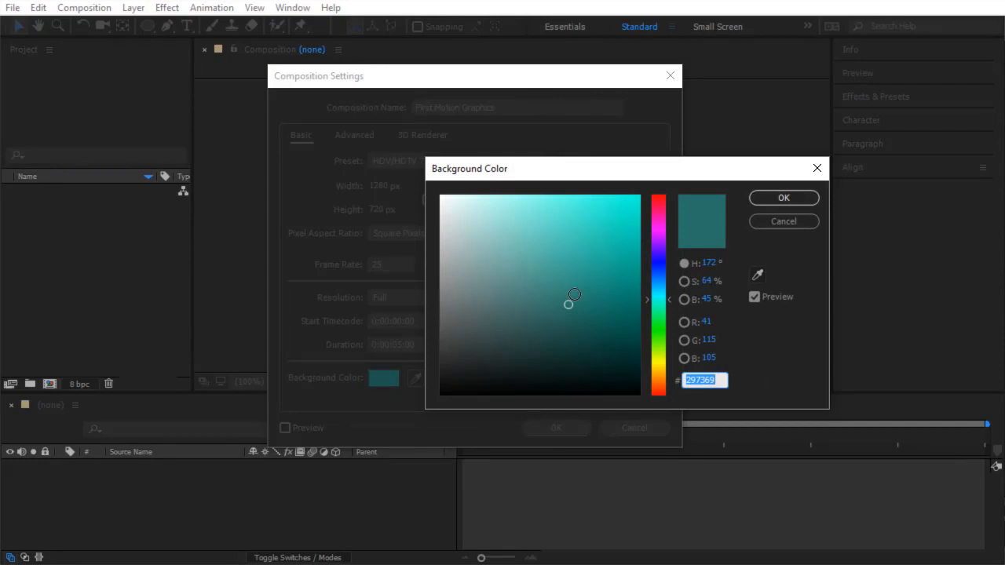
click(773, 198)
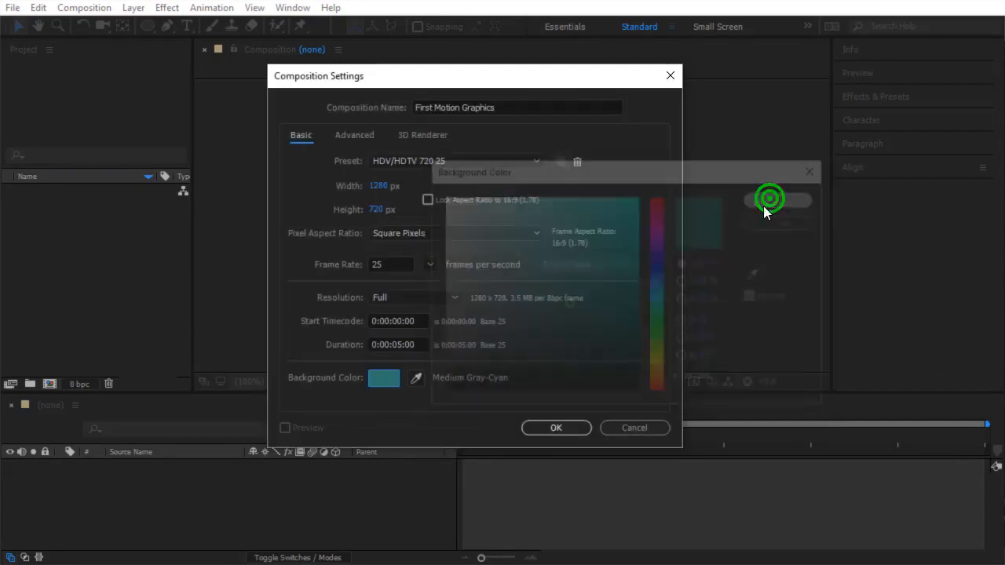
click(555, 428)
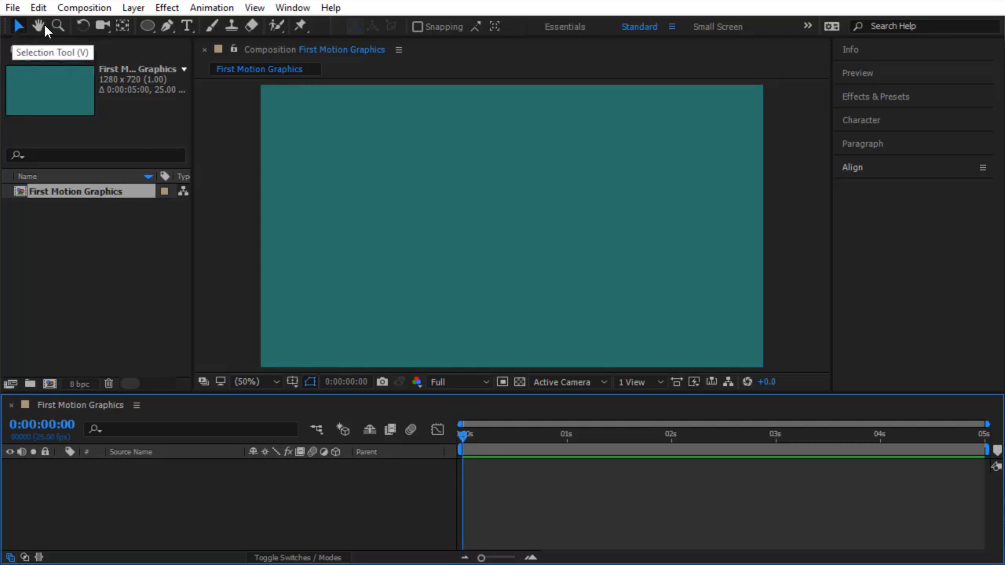
Step: Draw a square with the Rectangle Tool in the left half of the composition
click(149, 30)
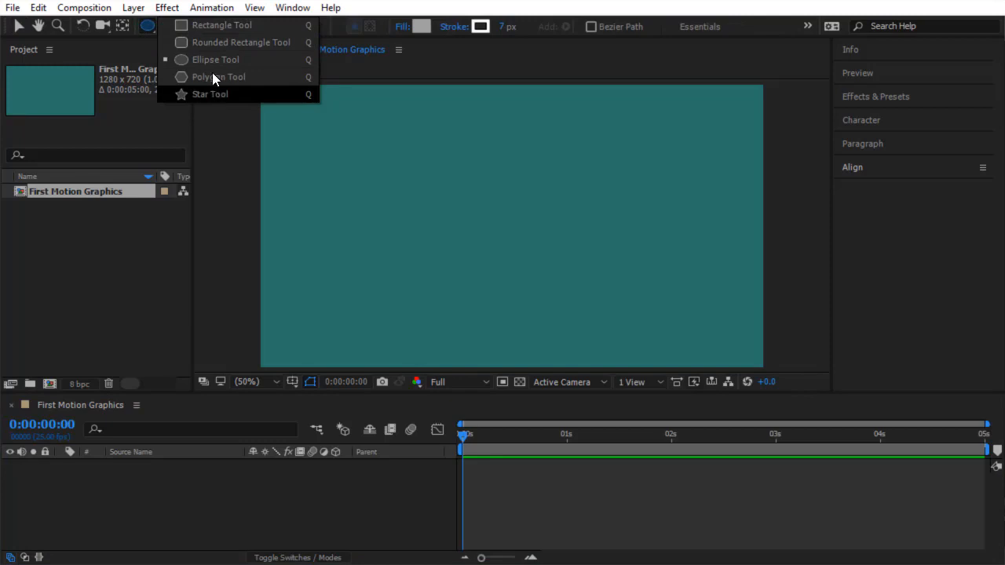
click(214, 30)
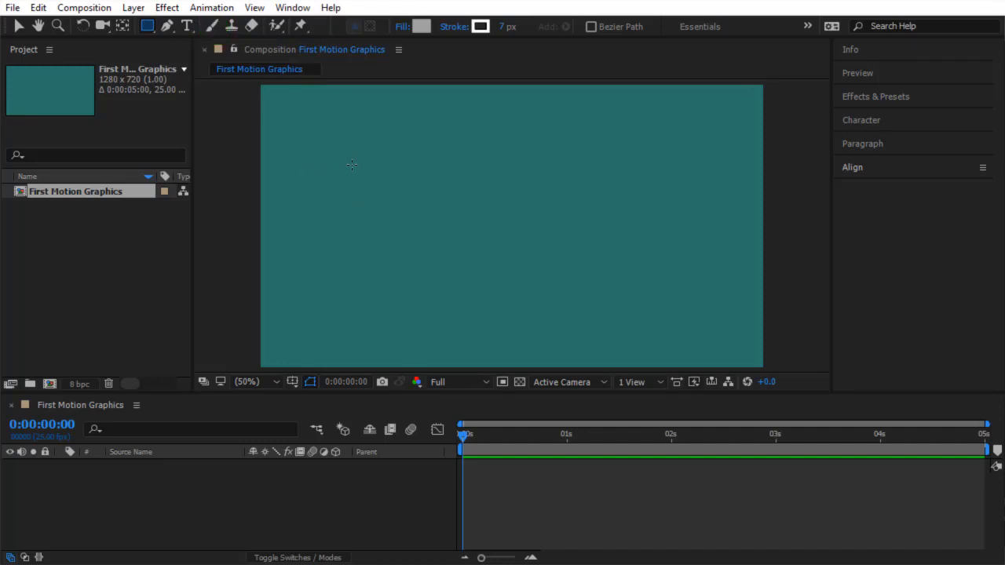
mouse_move(352, 165)
mouse_down()
mouse_move(469, 292)
mouse_move(451, 249)
mouse_move(471, 272)
mouse_move(436, 265)
mouse_move(463, 285)
mouse_move(460, 260)
mouse_move(440, 263)
mouse_move(451, 265)
mouse_move(404, 215)
mouse_move(460, 272)
mouse_move(419, 250)
mouse_up()
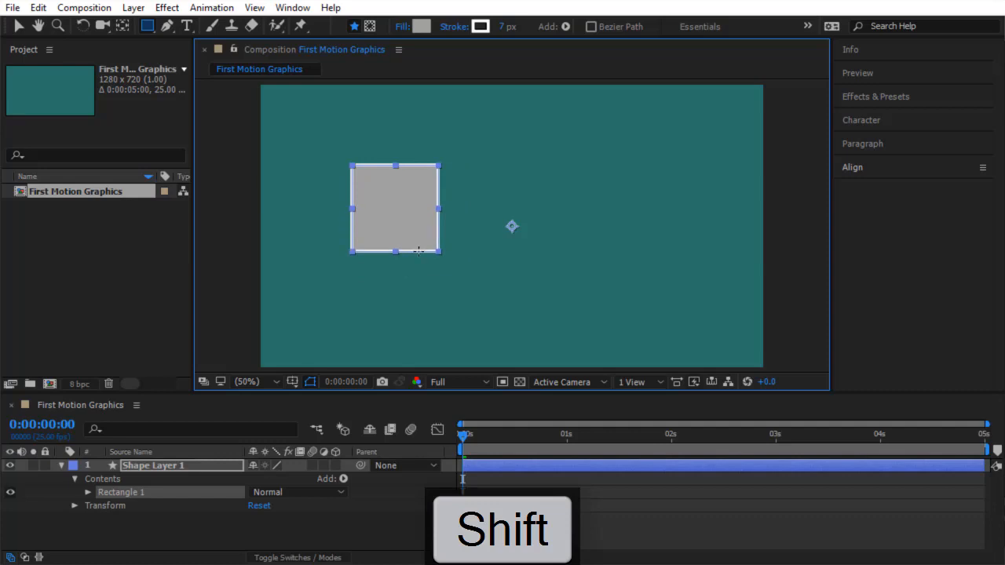
drag(419, 252, 436, 273)
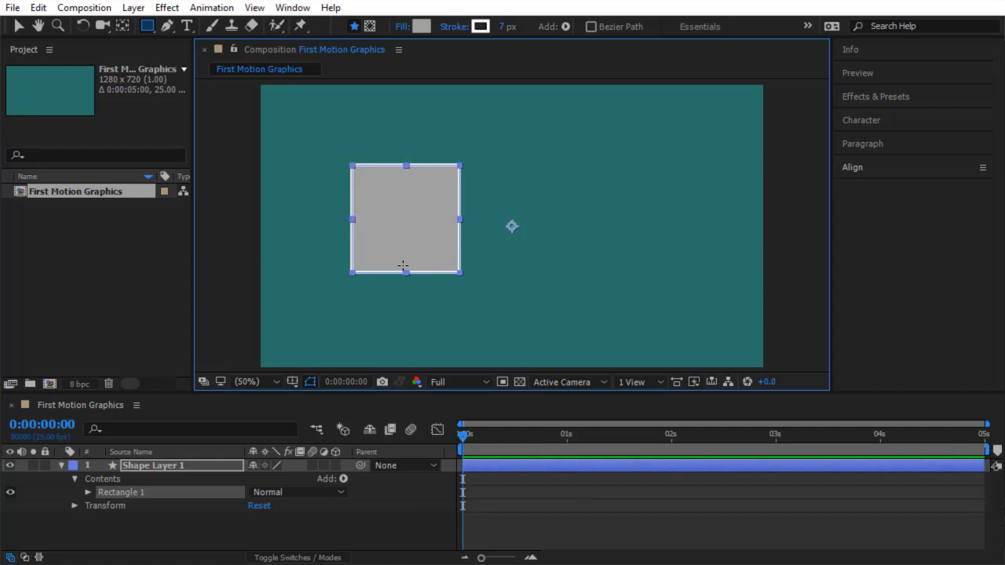
Step: Deselect the square's layer and draw a slightly smaller circle beside the square with the Ellipse Tool, as a separate shape layer
click(166, 466)
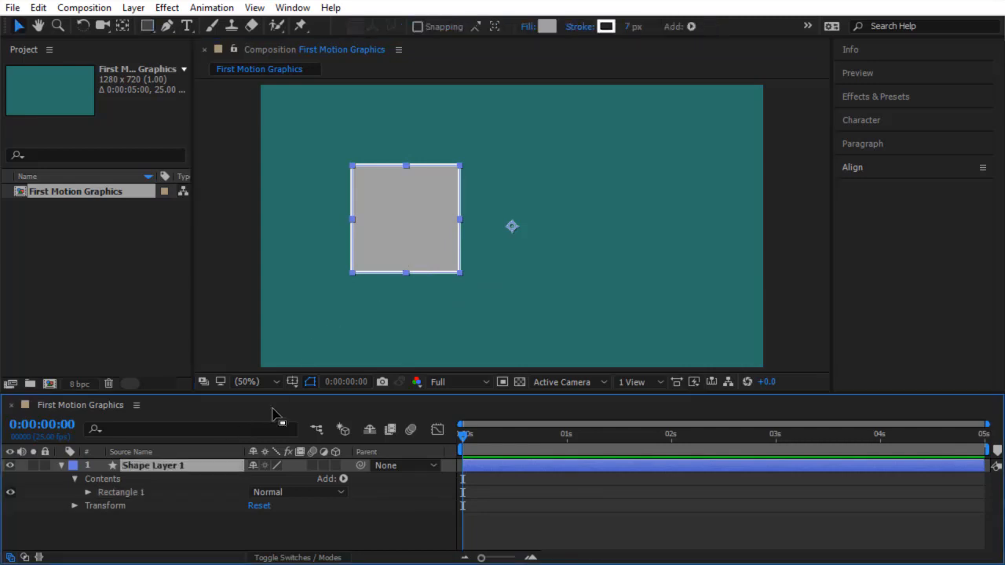
key(F2)
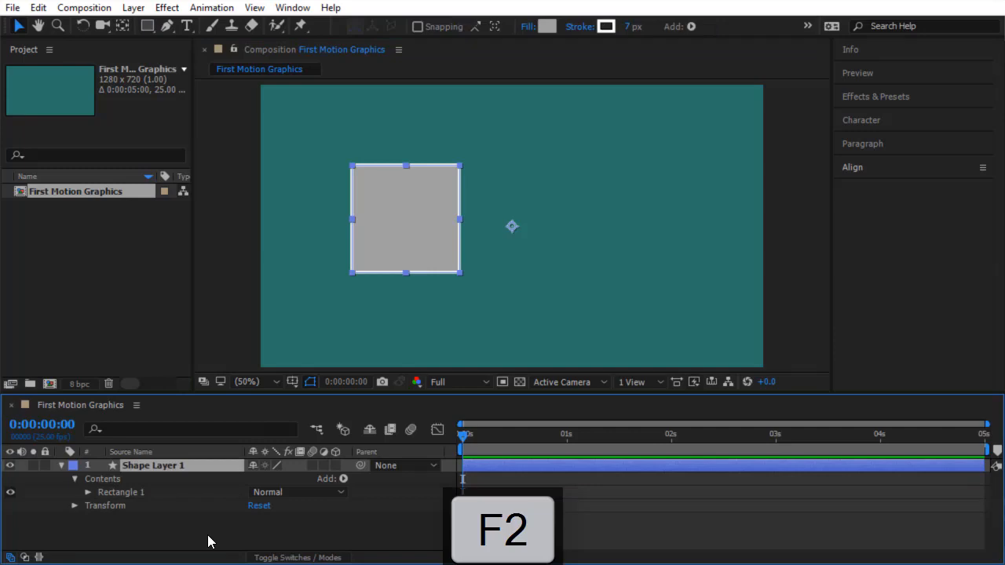
key(F2)
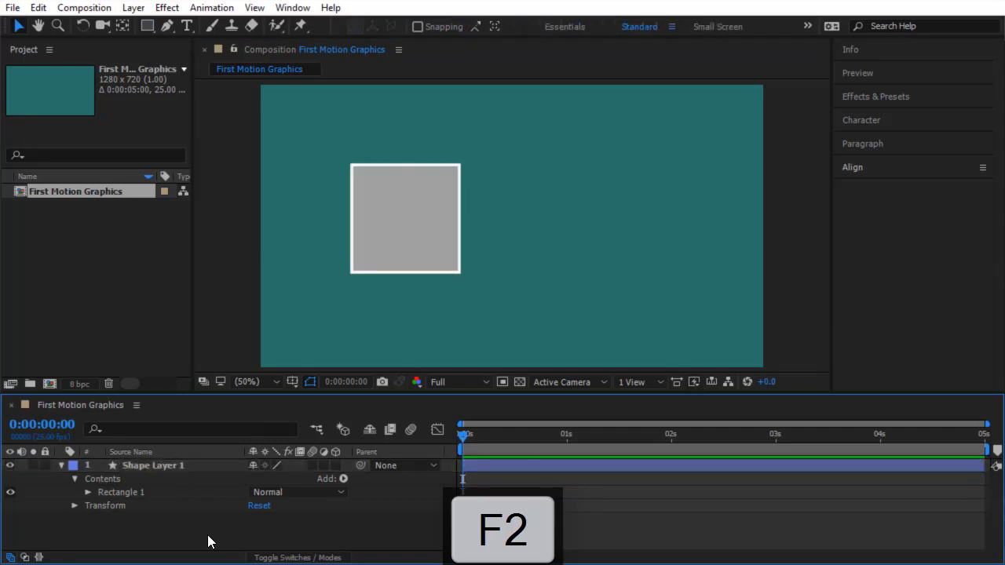
click(210, 466)
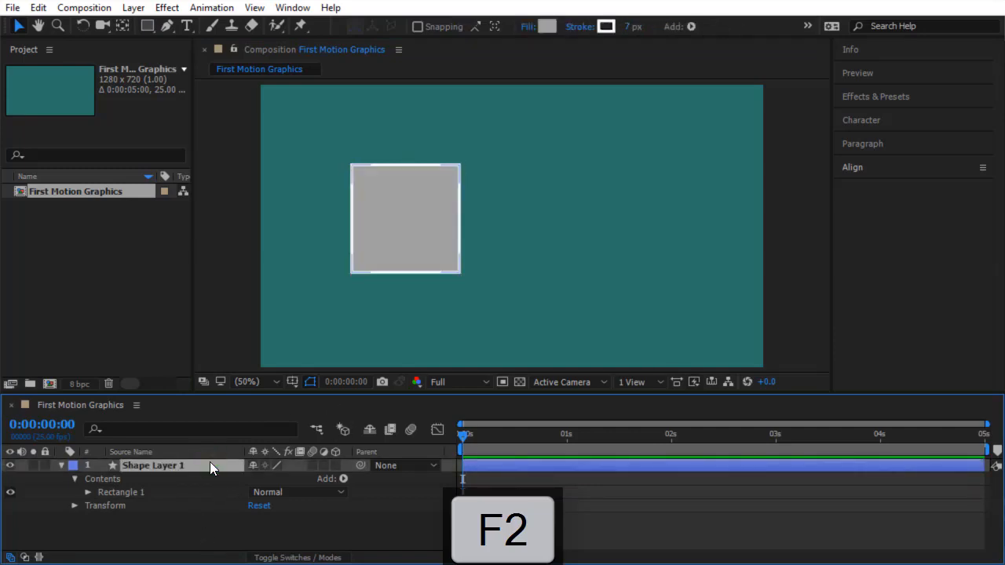
key(F2)
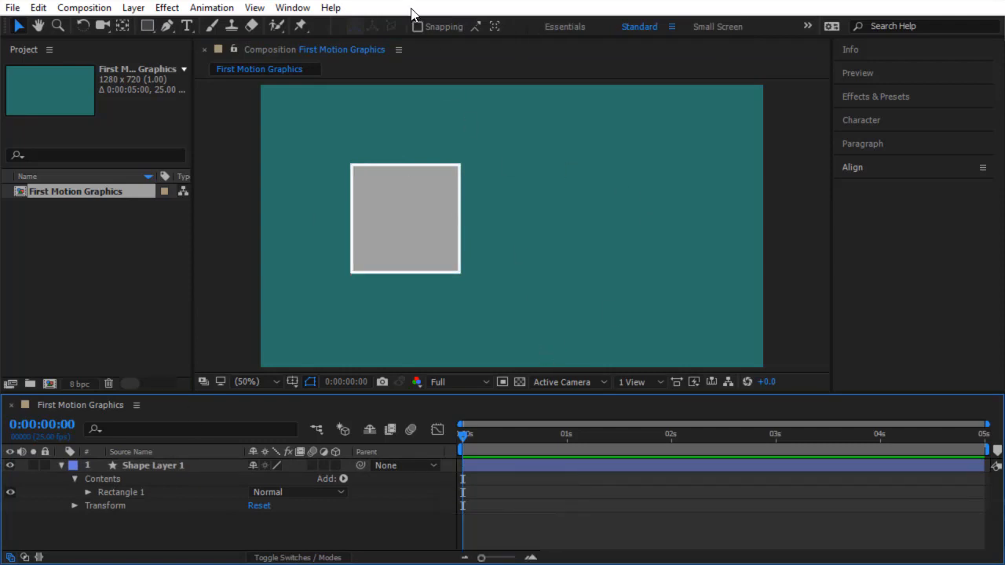
click(145, 22)
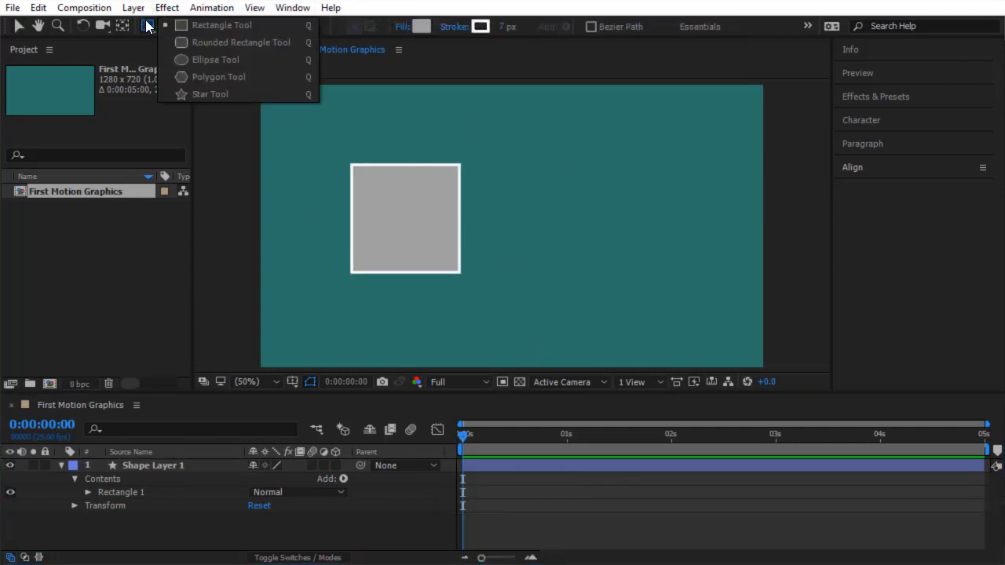
click(223, 59)
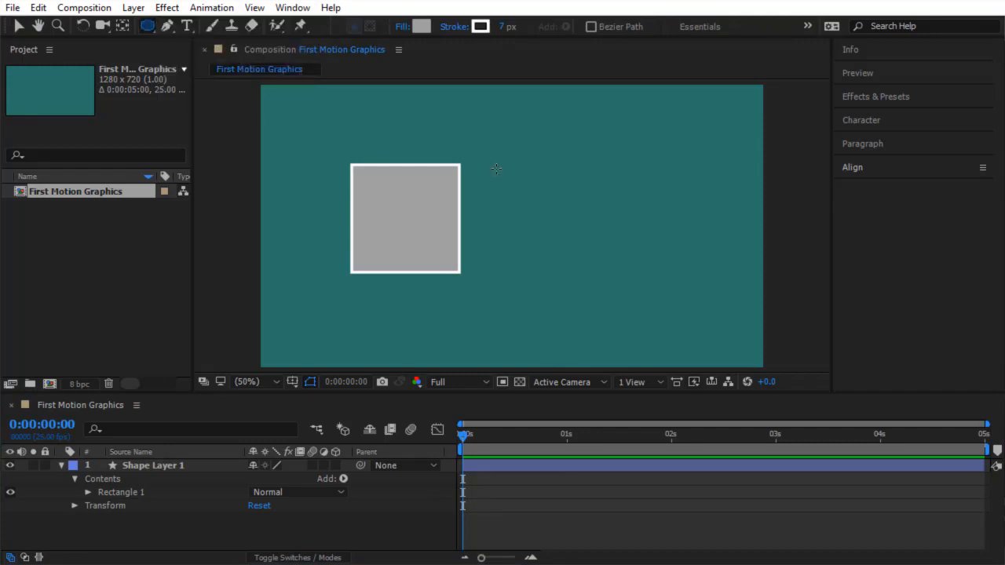
mouse_move(496, 168)
mouse_down()
mouse_move(539, 233)
mouse_move(588, 275)
mouse_move(599, 271)
mouse_up()
key(shift)
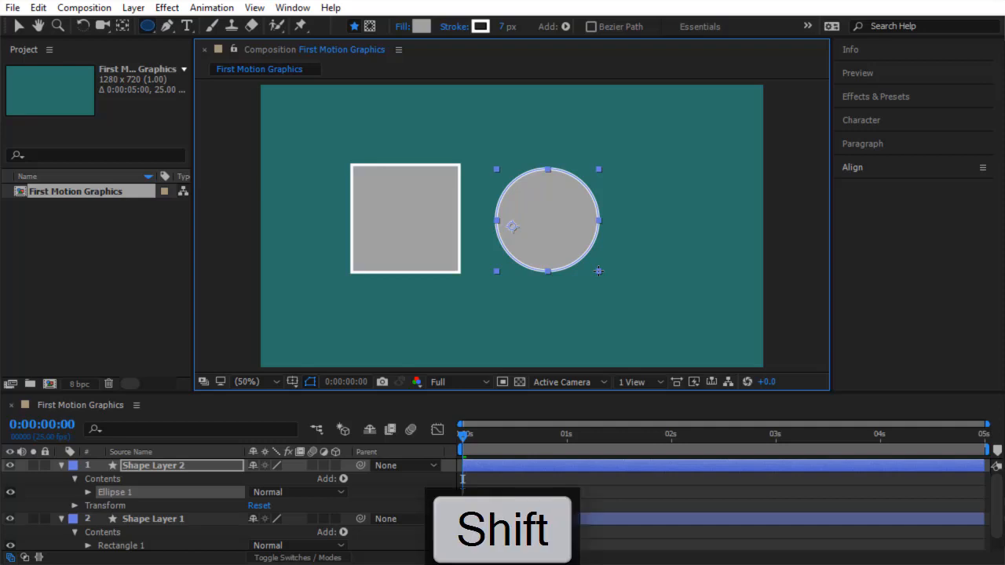
mouse_move(599, 271)
mouse_down()
mouse_move(564, 237)
mouse_move(585, 258)
mouse_up()
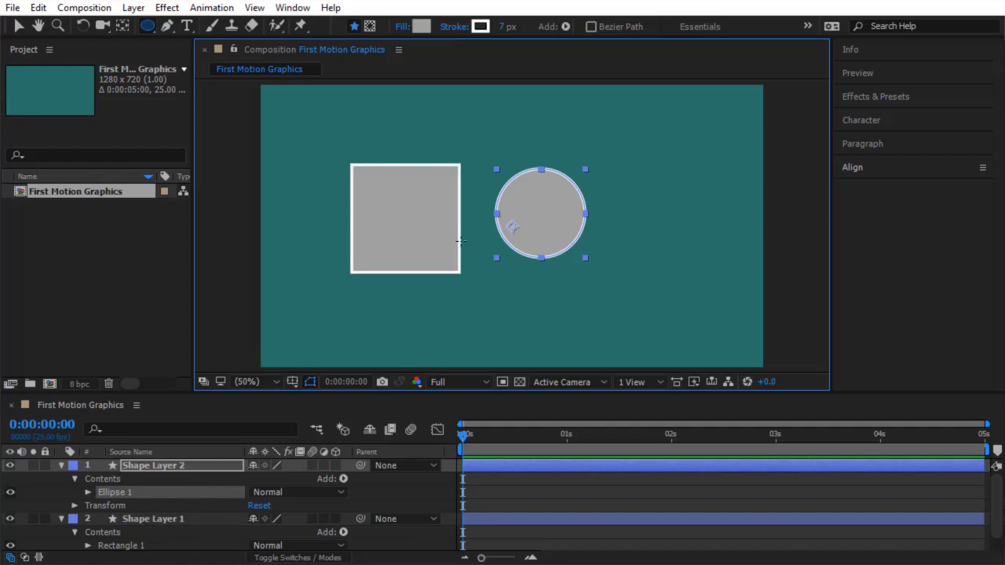
click(169, 519)
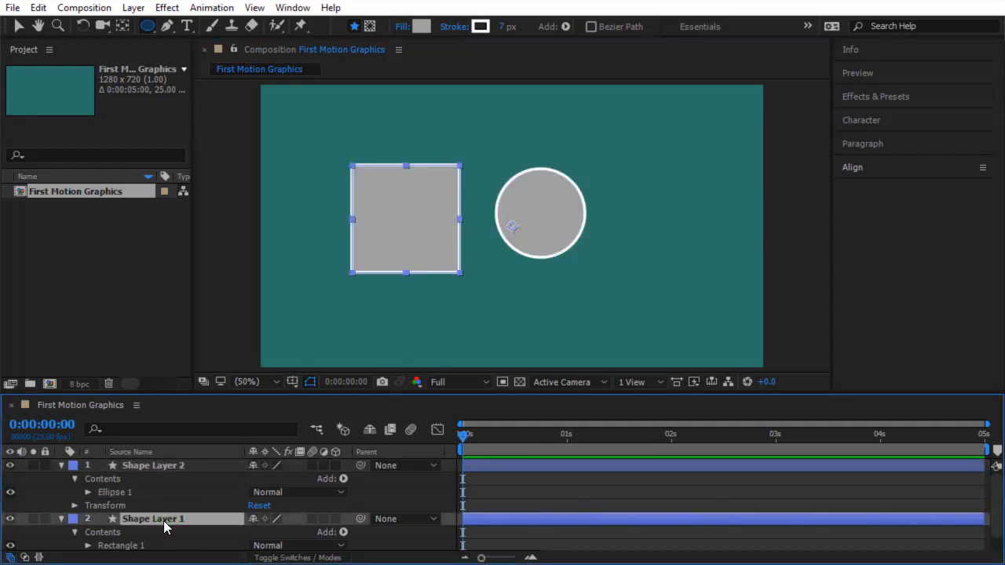
scroll(156, 521, down, 1)
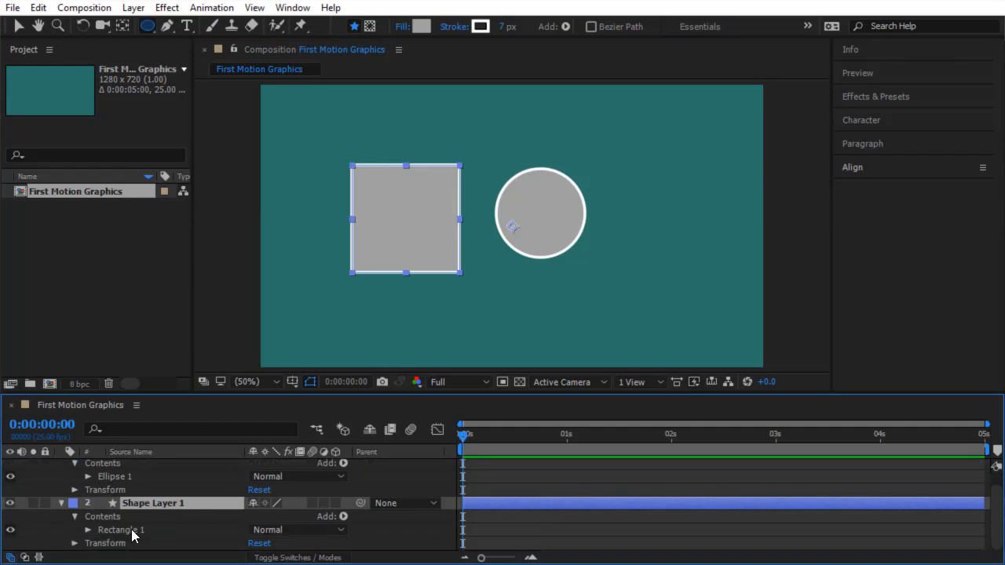
click(132, 531)
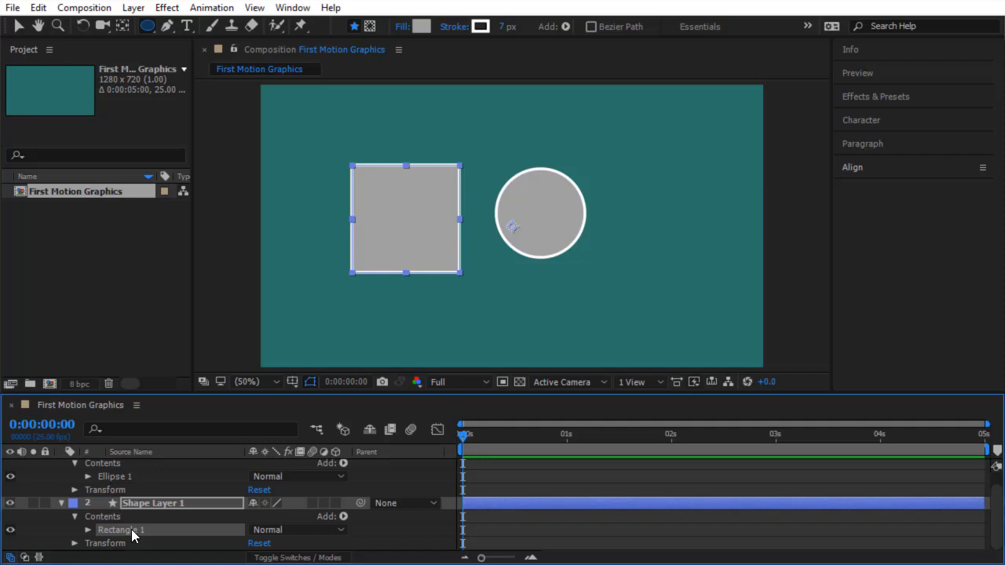
scroll(132, 532, up, 1)
Step: Rename the circle's shape layer to Circle
click(160, 467)
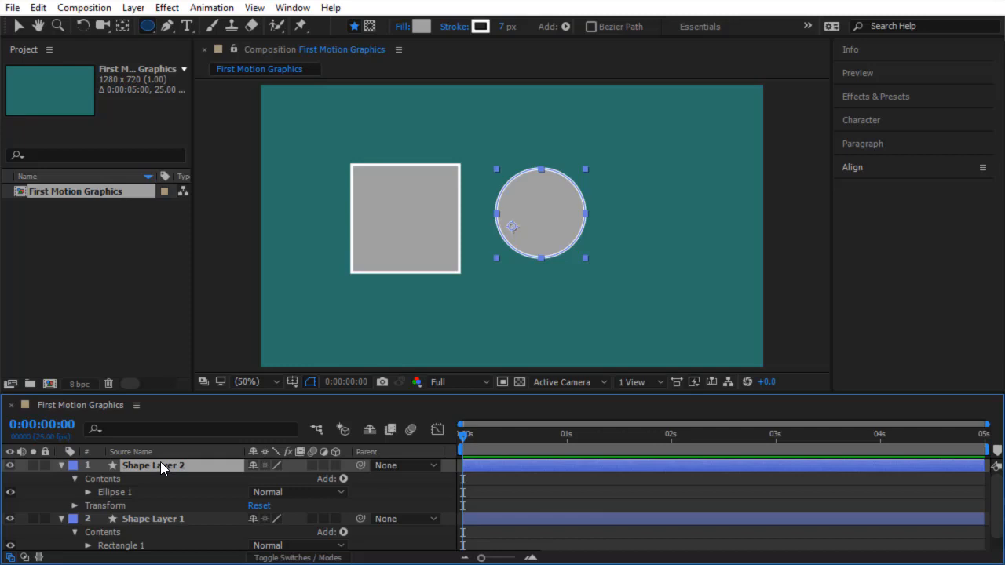
click(160, 465)
key(Return)
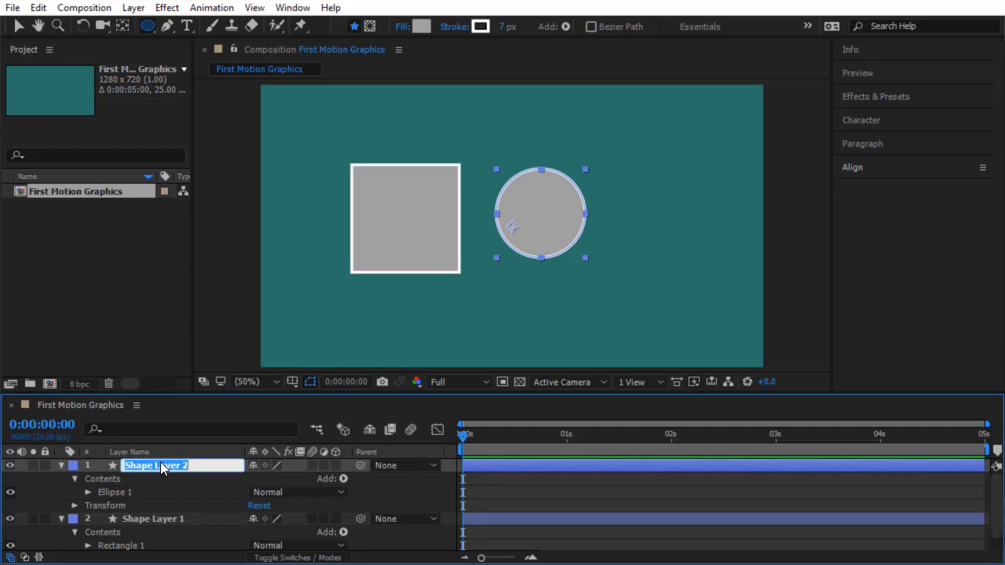
text(Circle)
key(Return)
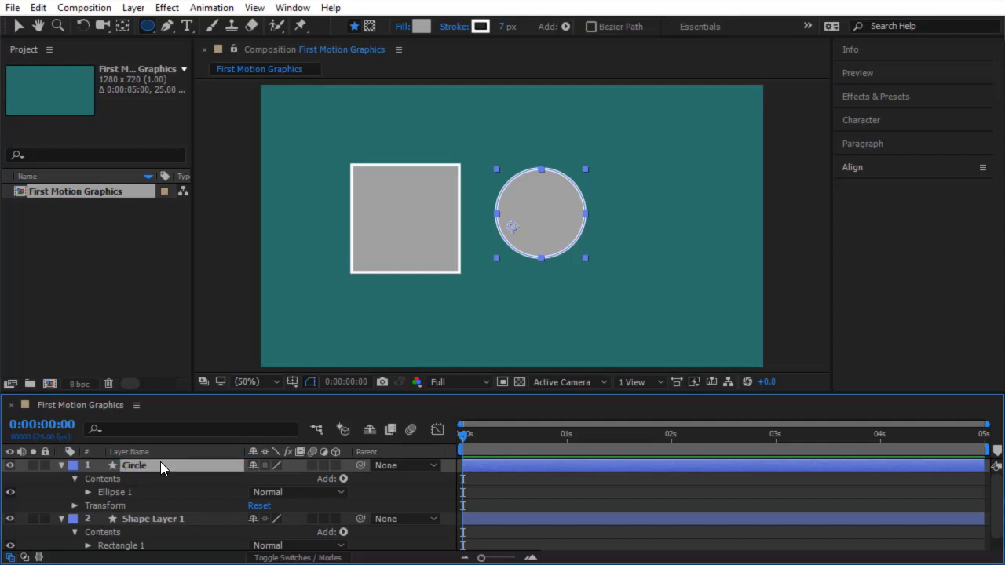
Step: Rename the square's shape layer to Rectangle
click(162, 521)
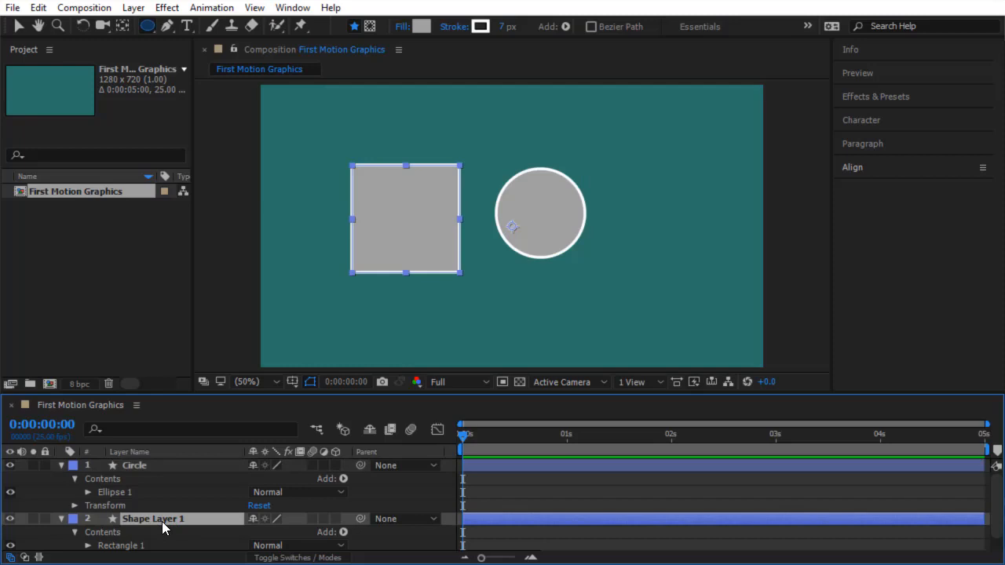
key(Return)
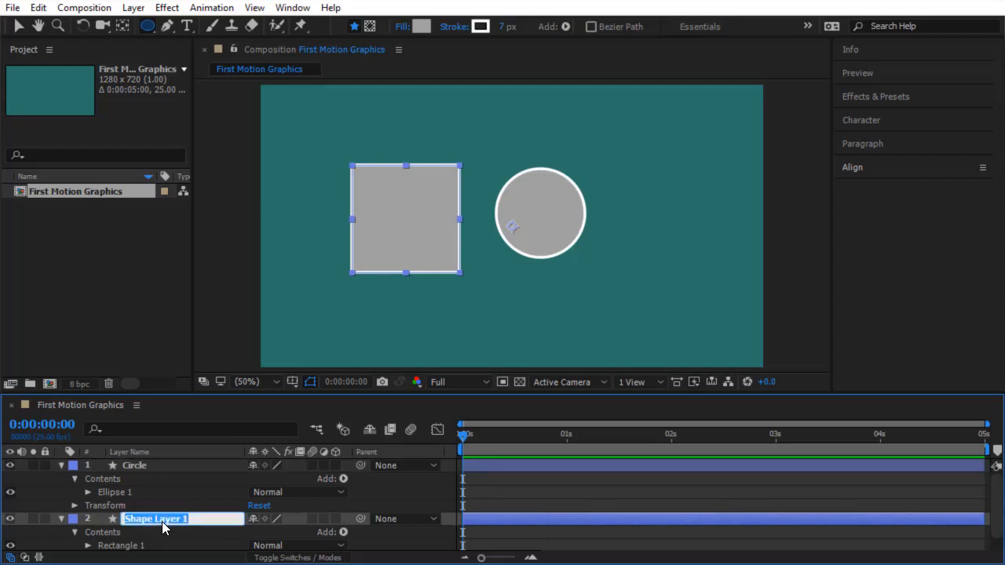
text(Rectangle)
key(Return)
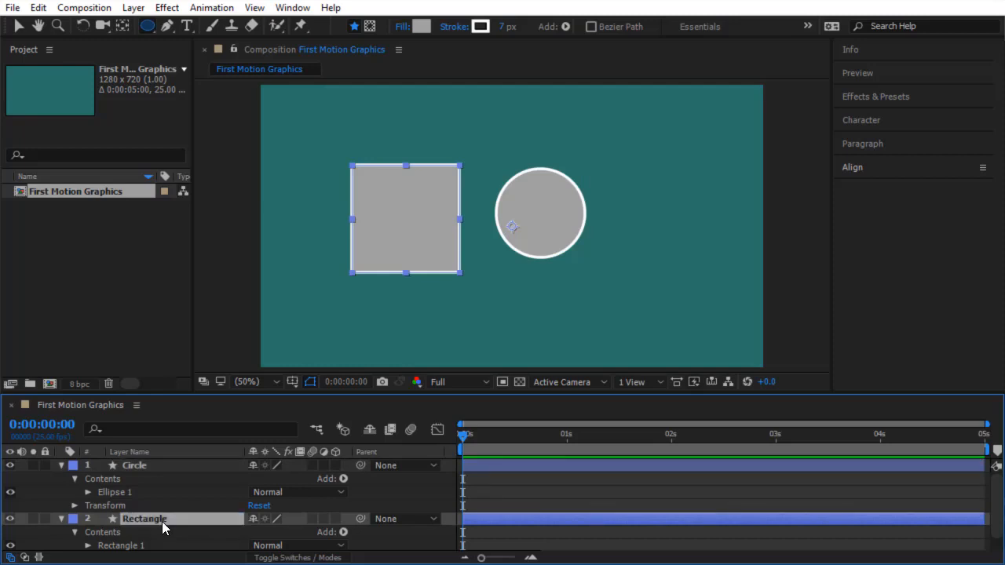
Step: Set the square's fill color to dark blue 002372 on the Rectangle layer
click(166, 467)
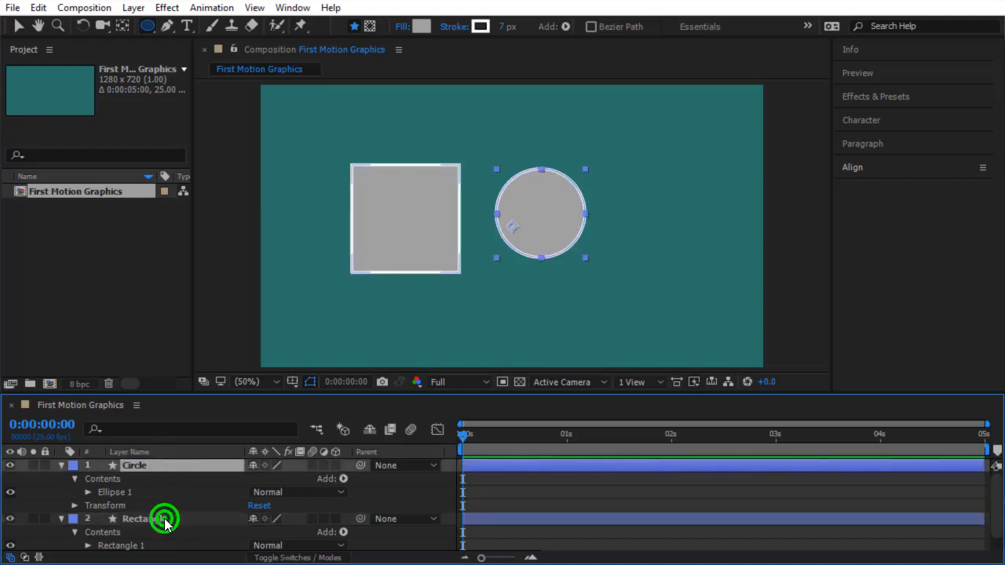
click(165, 521)
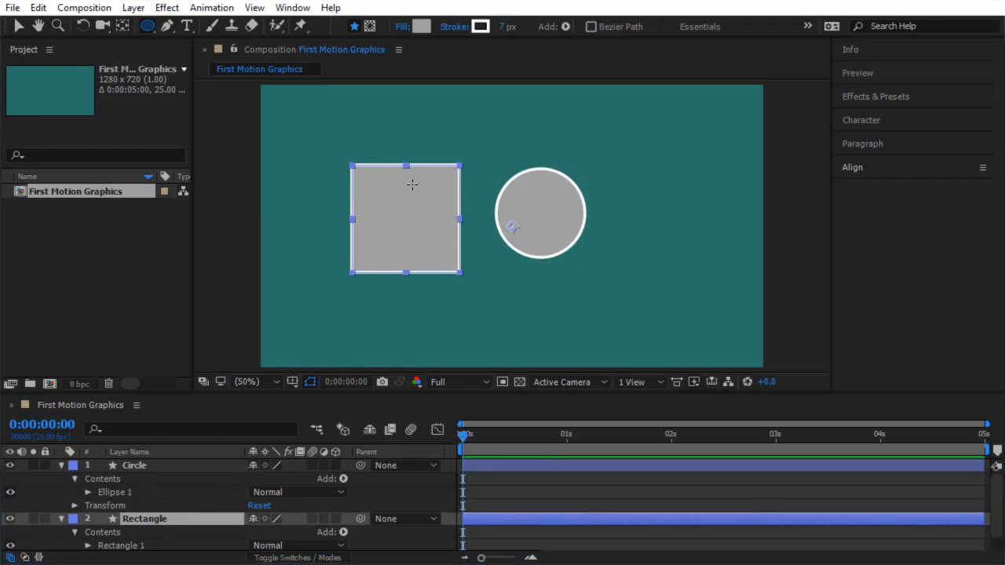
click(203, 520)
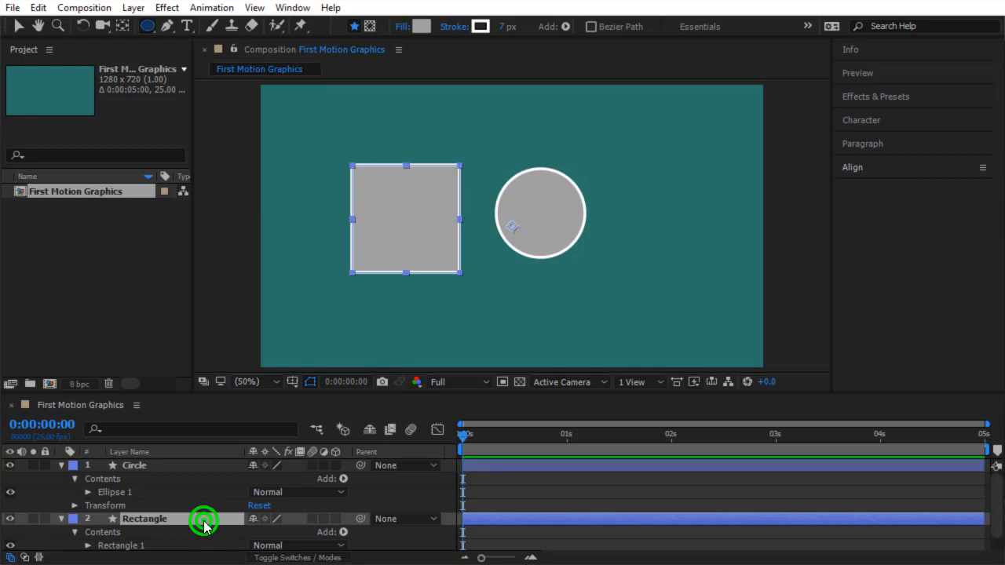
click(146, 30)
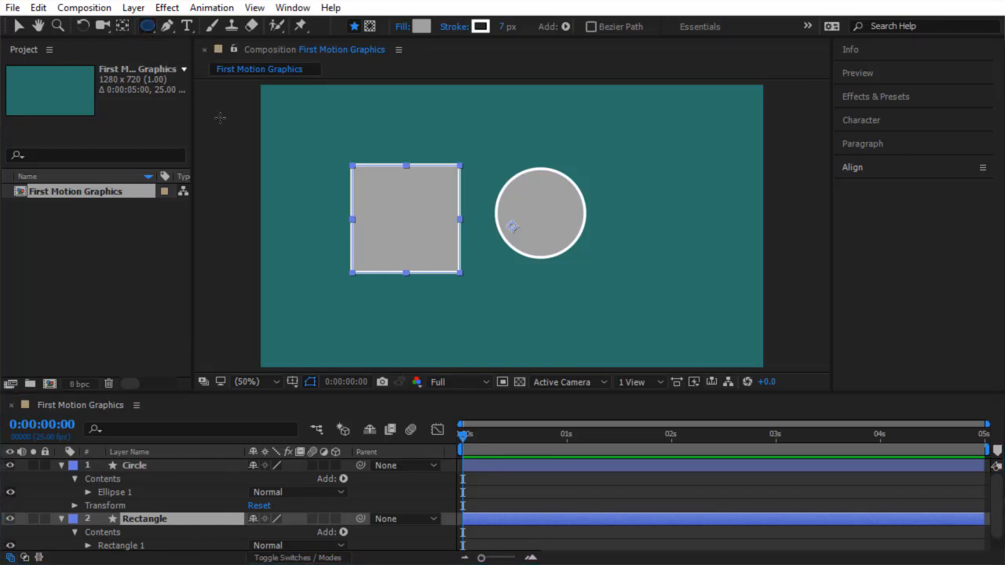
click(422, 28)
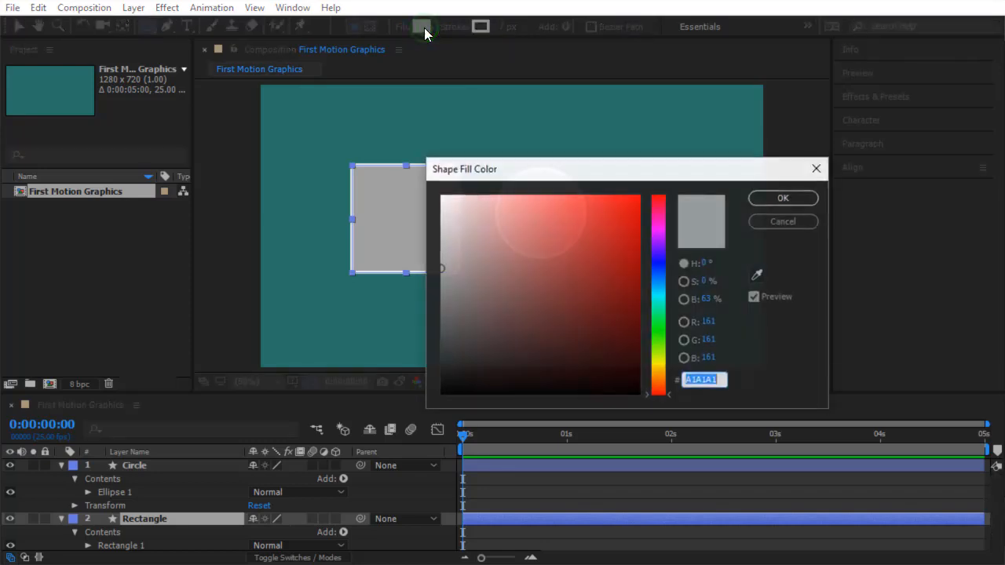
click(662, 272)
mouse_move(613, 299)
mouse_down()
mouse_move(642, 321)
mouse_move(639, 306)
mouse_up()
click(778, 198)
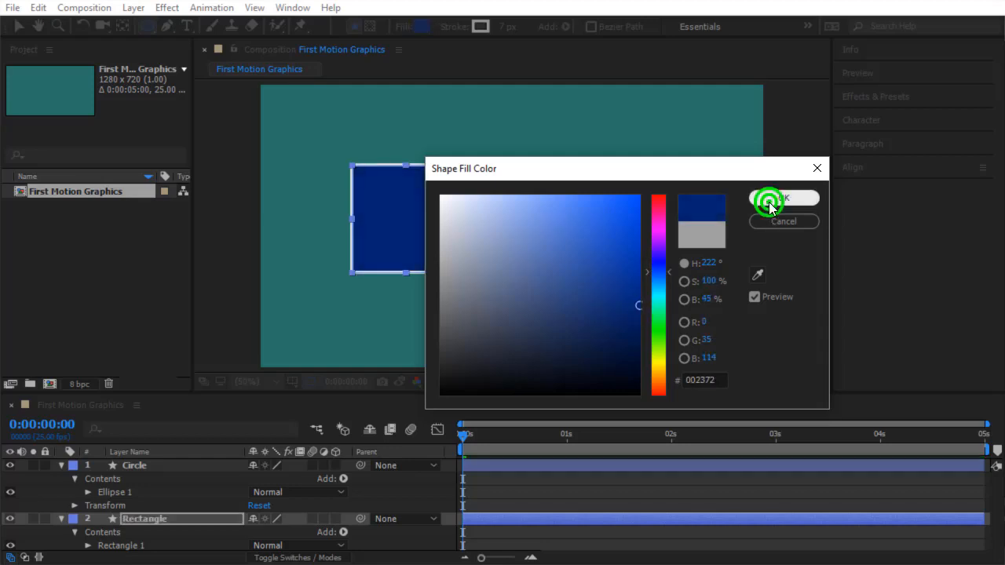
Step: Set the square's stroke color to white FFFFFF
click(480, 27)
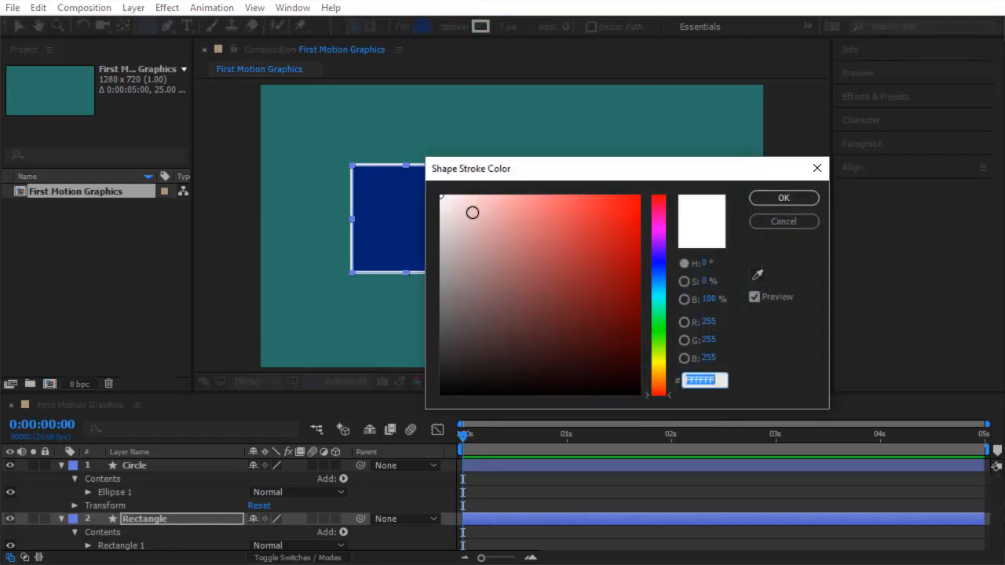
click(444, 218)
mouse_move(444, 218)
mouse_down()
mouse_move(439, 235)
mouse_move(441, 196)
mouse_up()
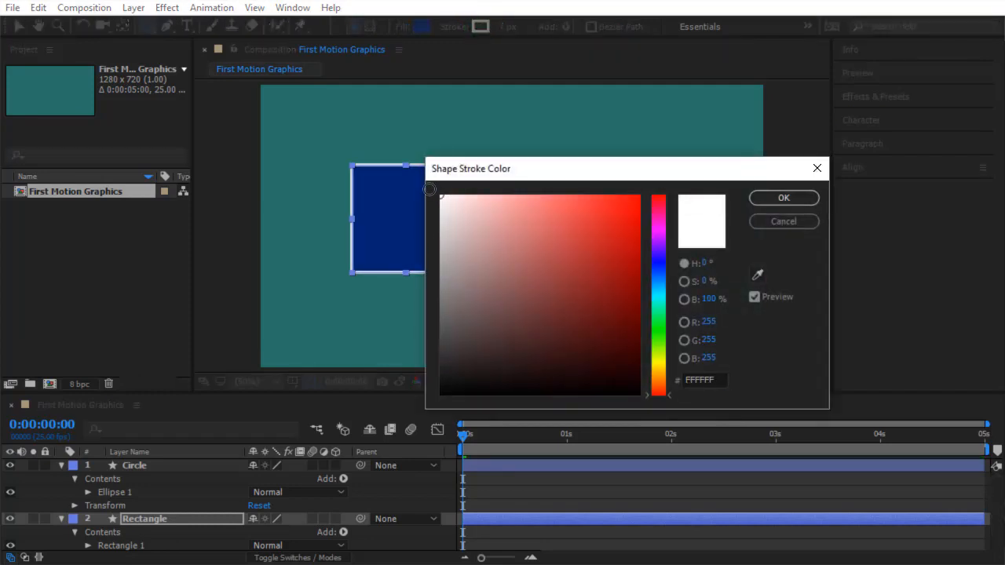
click(783, 197)
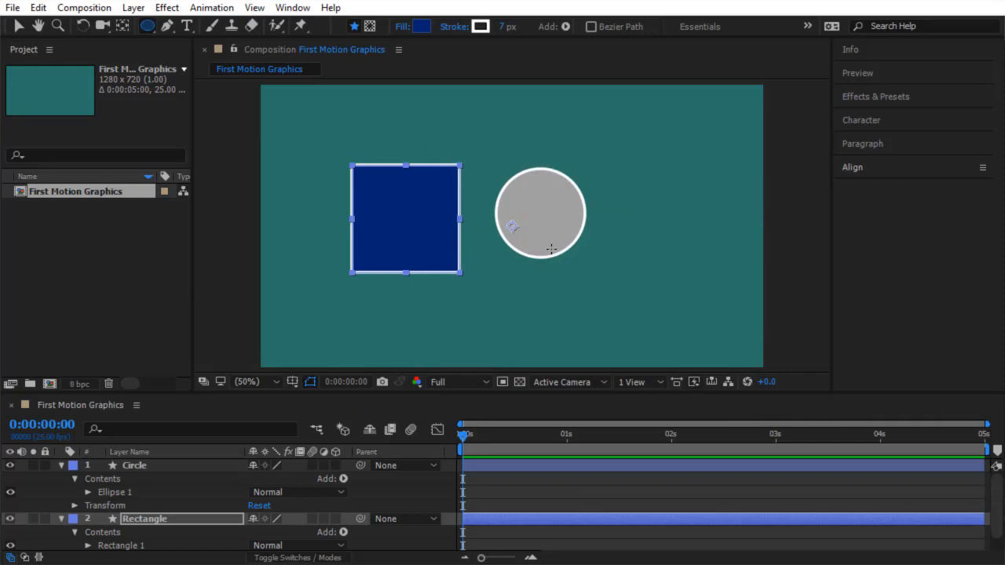
Step: Give the circle a slightly darker, warmer grey fill and set its stroke width to 8 px
click(149, 466)
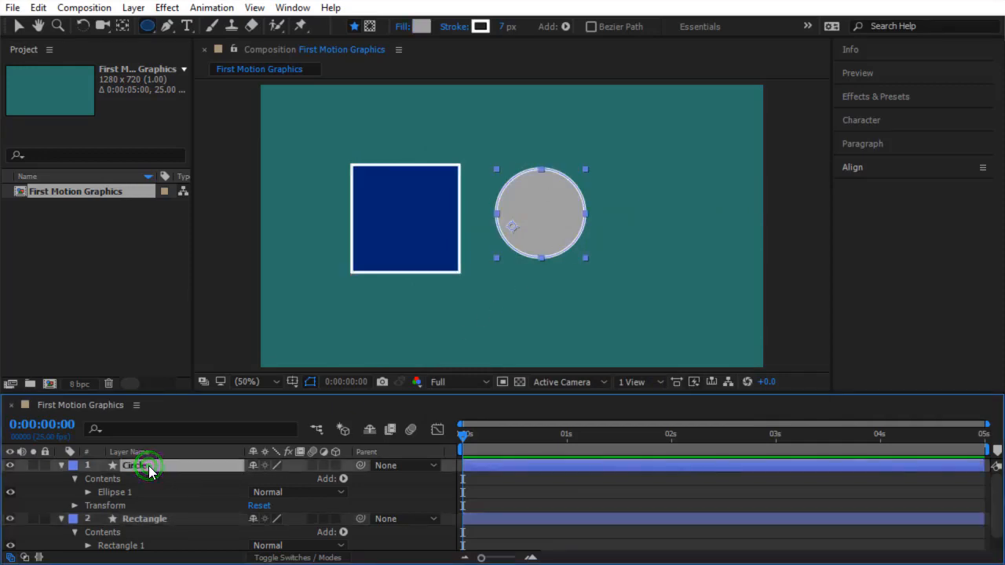
click(421, 26)
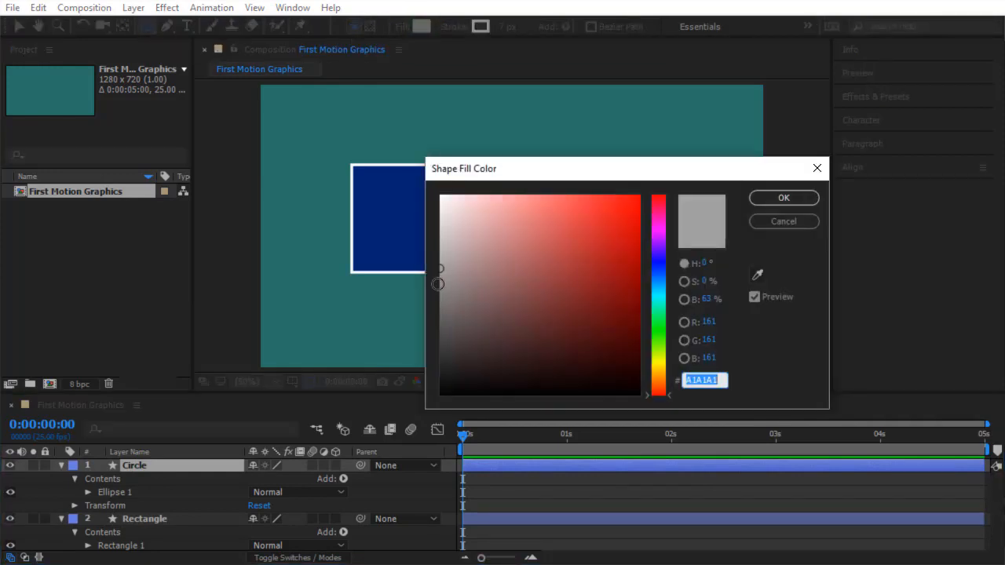
drag(440, 269, 443, 288)
click(784, 198)
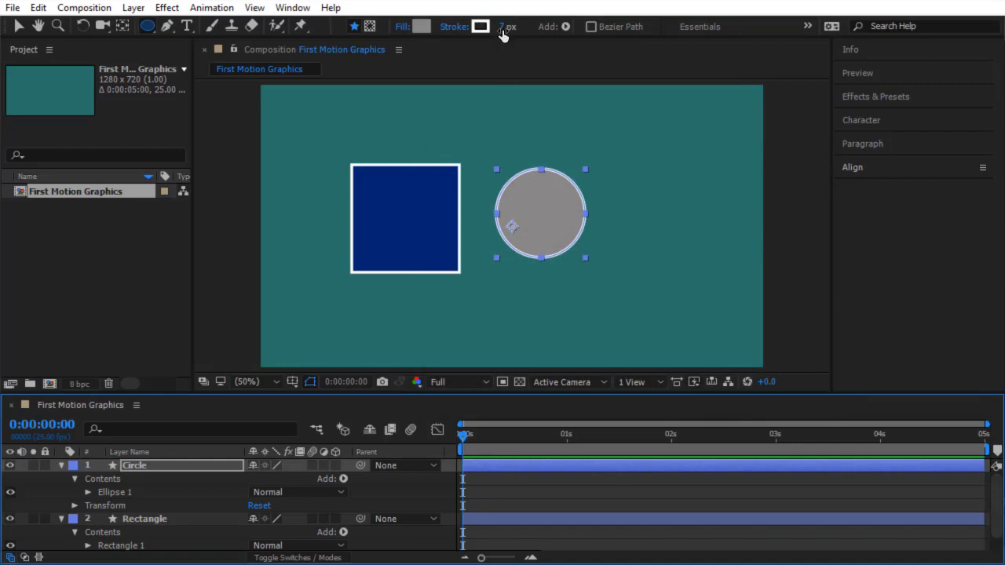
drag(503, 27, 507, 28)
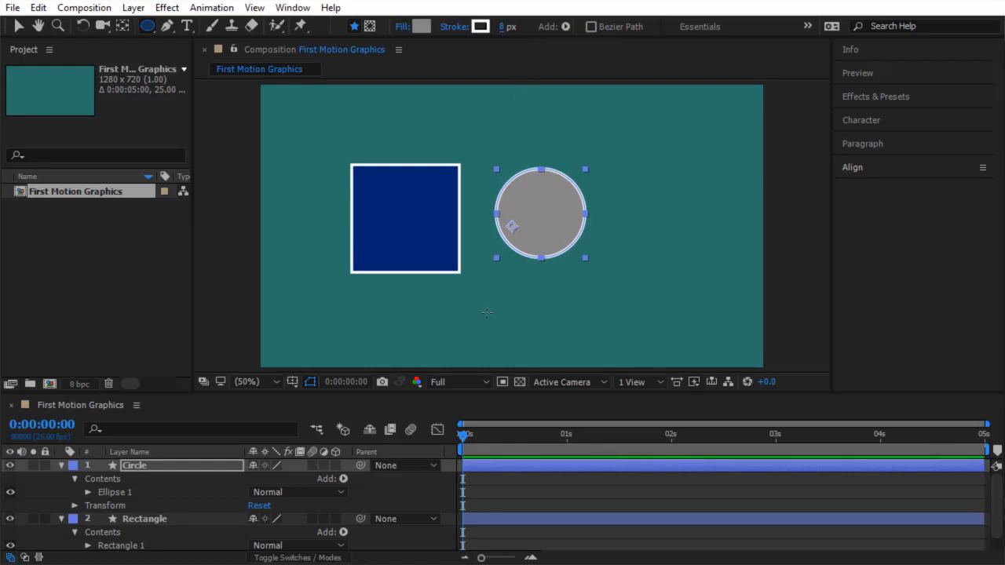
Step: Add the text "Motion Graphics" on two lines above the circle with the Horizontal Type Tool
click(187, 28)
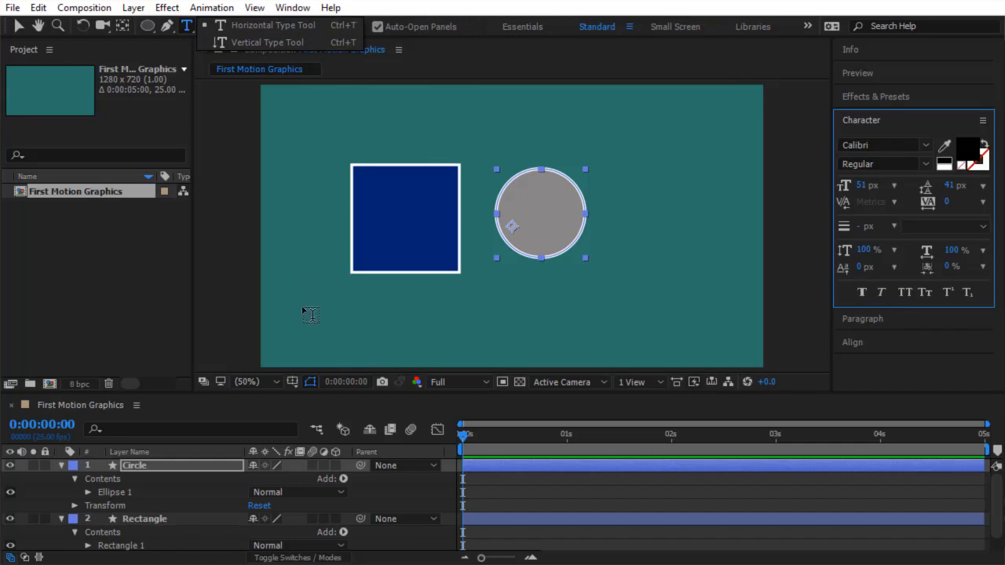
click(288, 28)
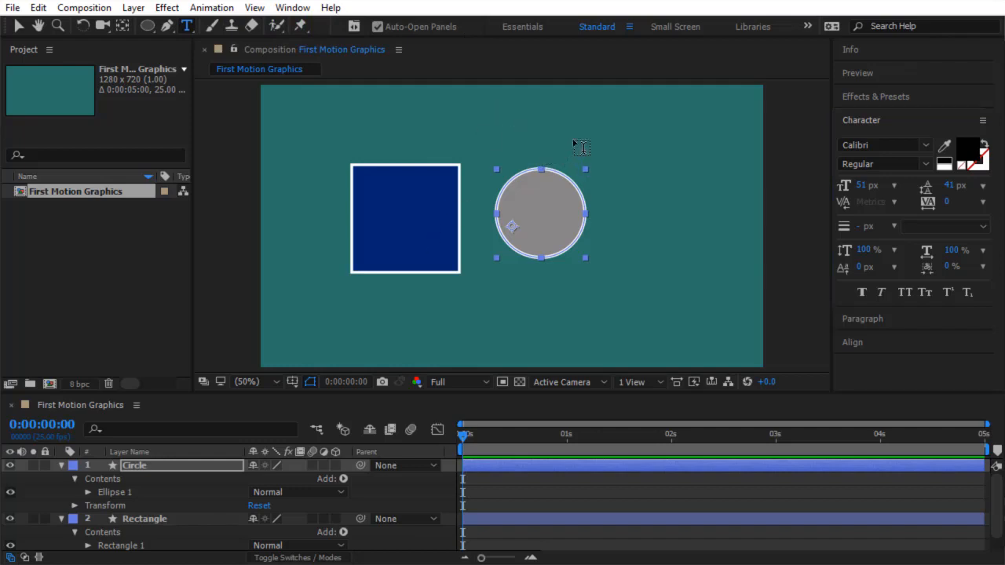
click(593, 144)
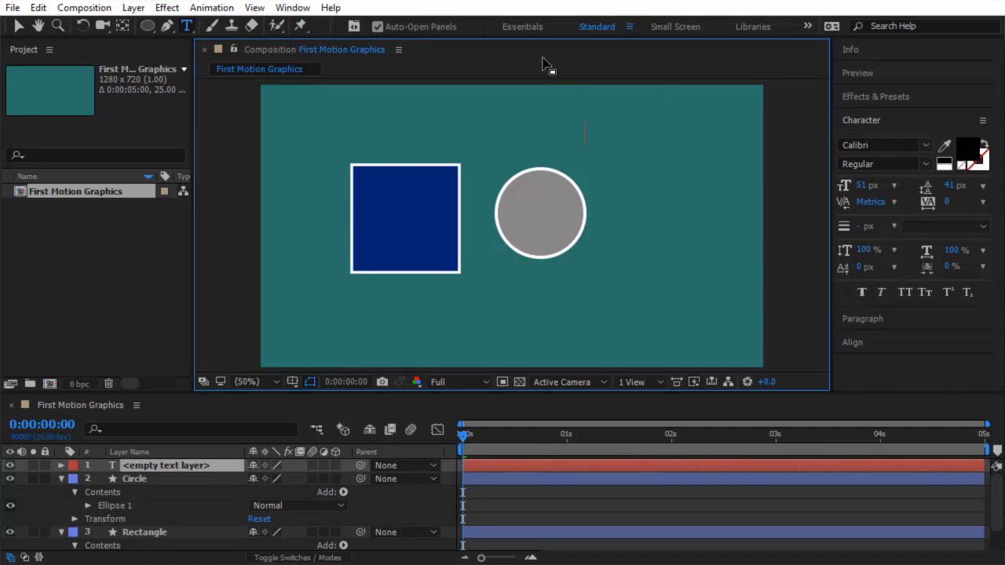
click(292, 8)
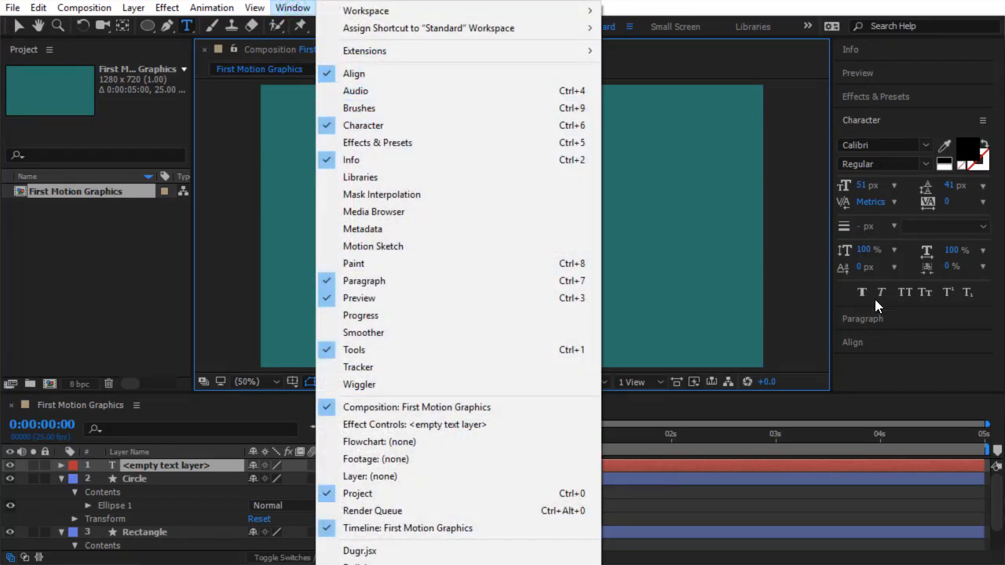
click(901, 119)
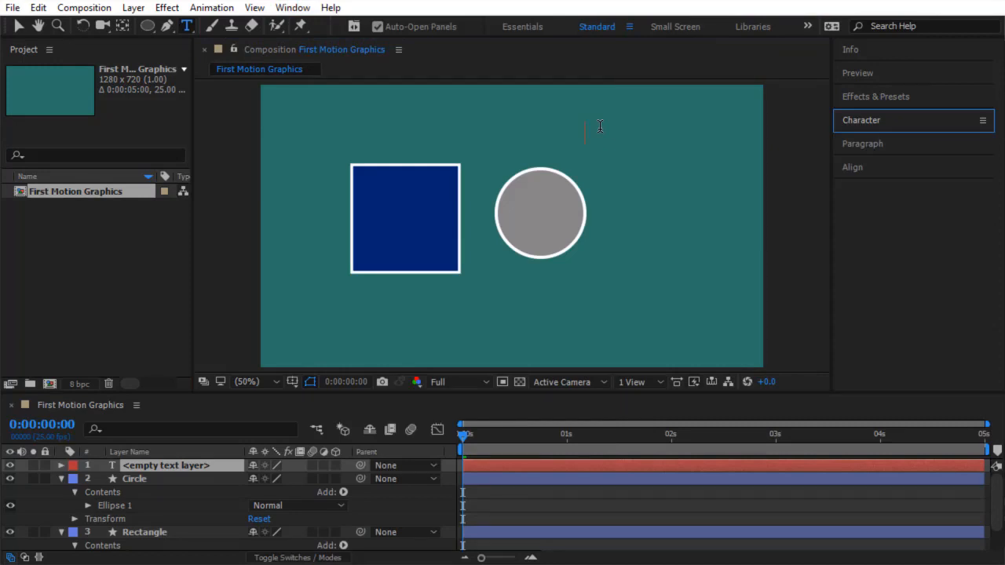
text(Motion)
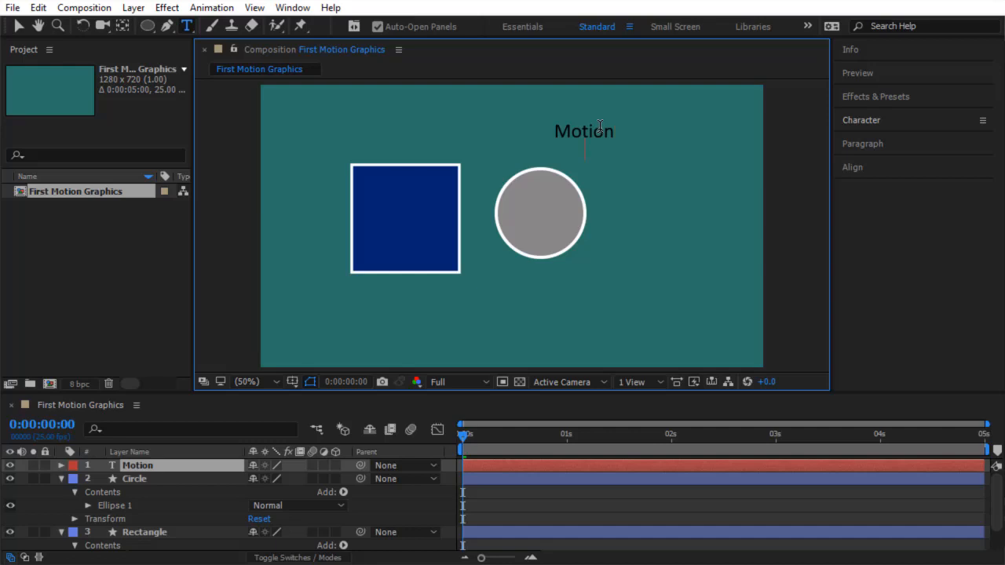
text(Graphics)
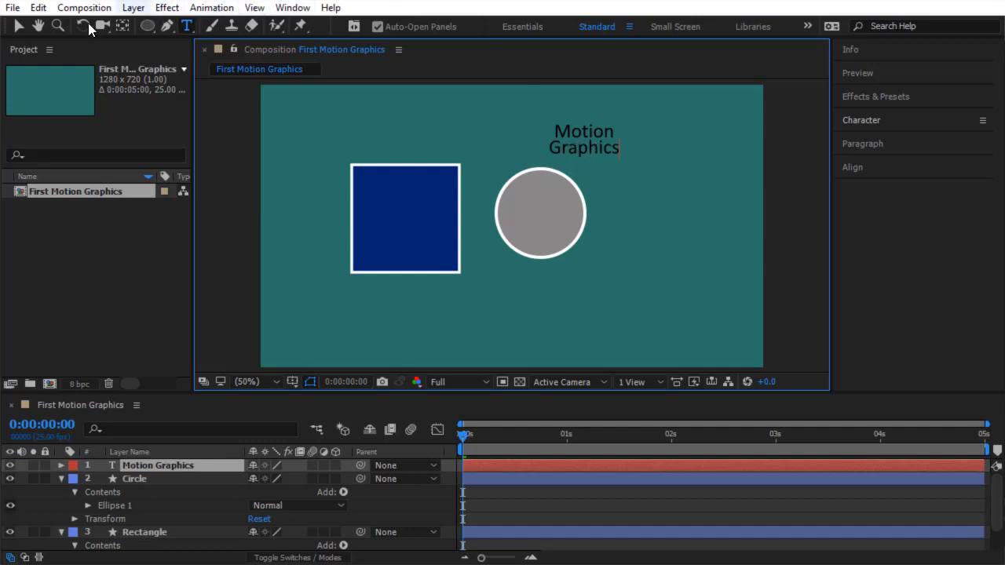
click(17, 27)
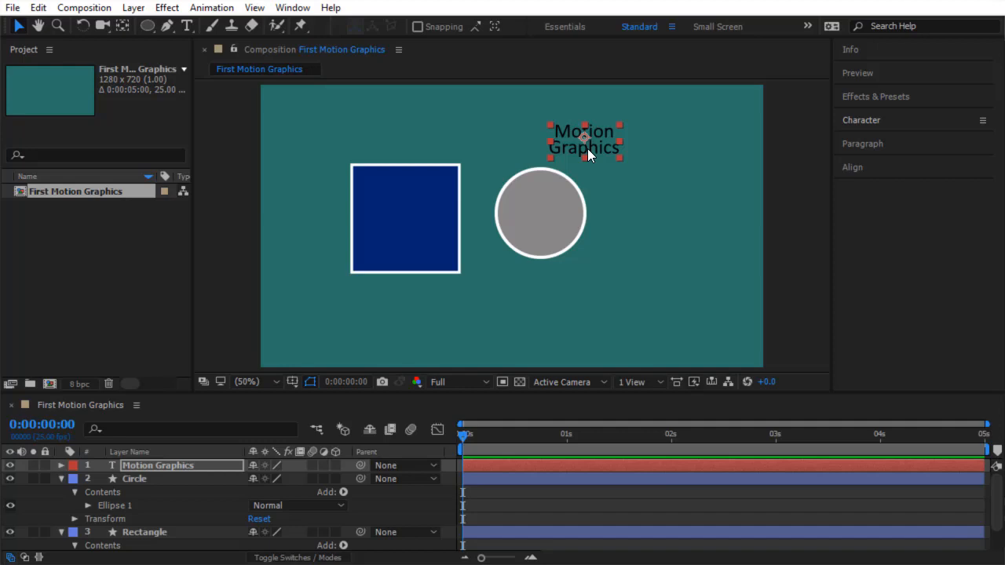
Step: Try a different font size and line spacing on the Motion Graphics text, undoing each change
click(863, 122)
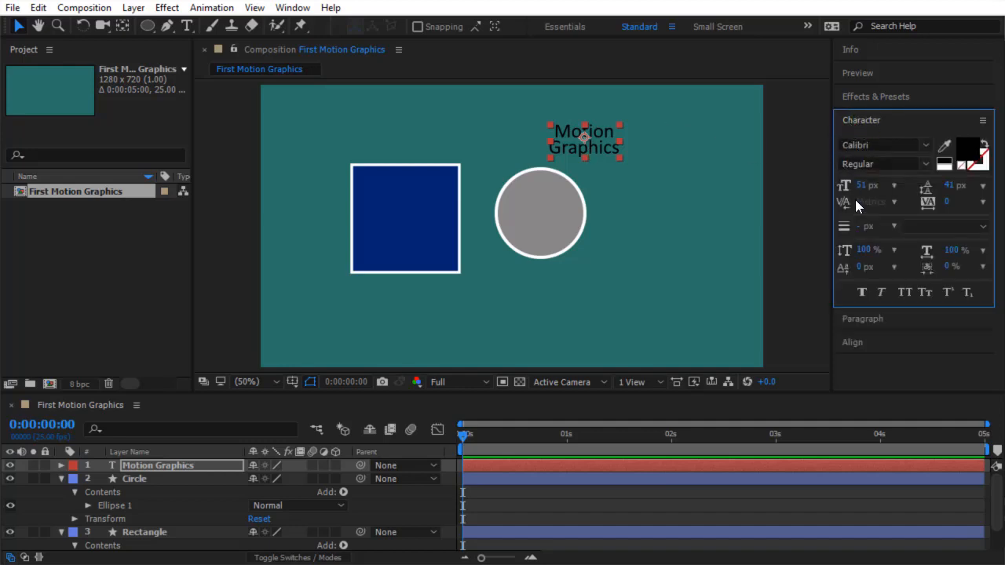
mouse_move(864, 192)
mouse_down()
mouse_move(873, 189)
mouse_move(853, 193)
mouse_move(864, 203)
mouse_up()
key(ctrl+z)
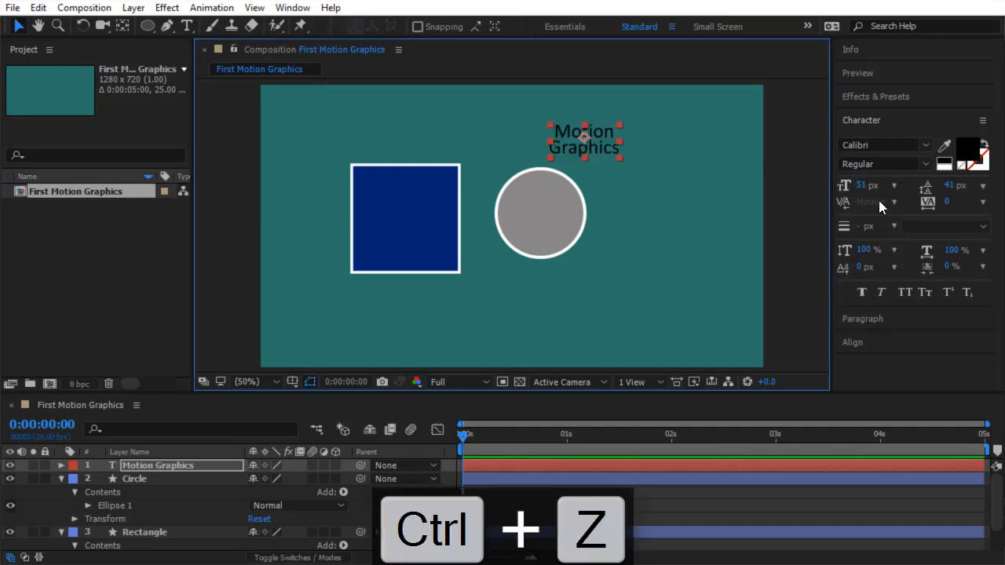
click(967, 149)
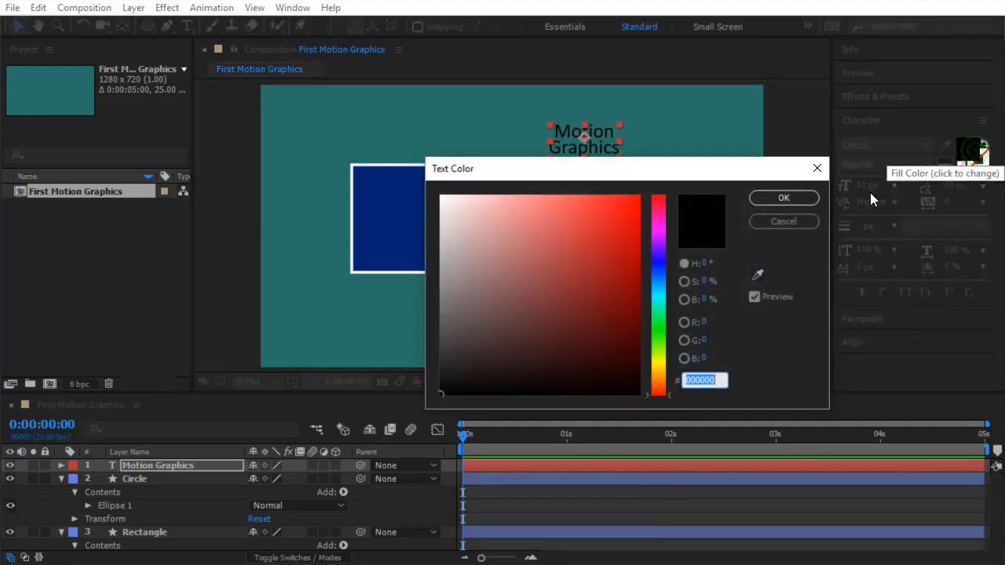
click(778, 221)
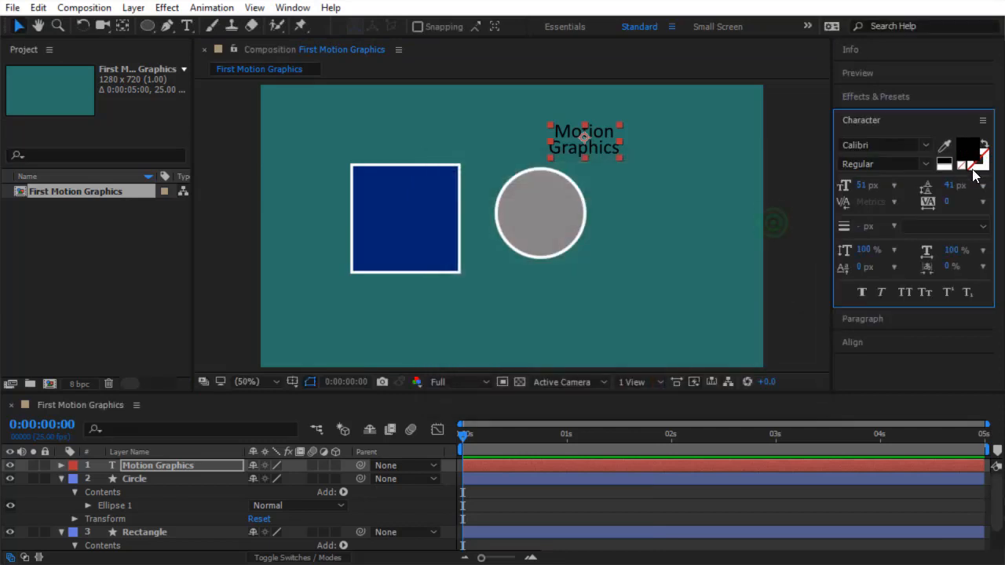
drag(950, 191, 941, 198)
key(ctrl+z)
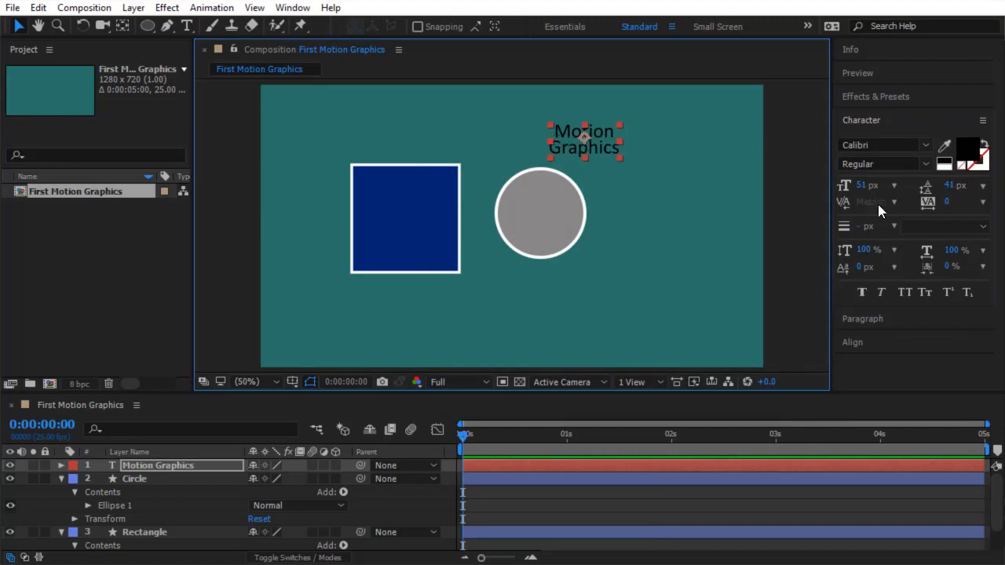
Step: Center the anchor point within the layer content for the square, the circle and the Motion Graphics text
click(783, 242)
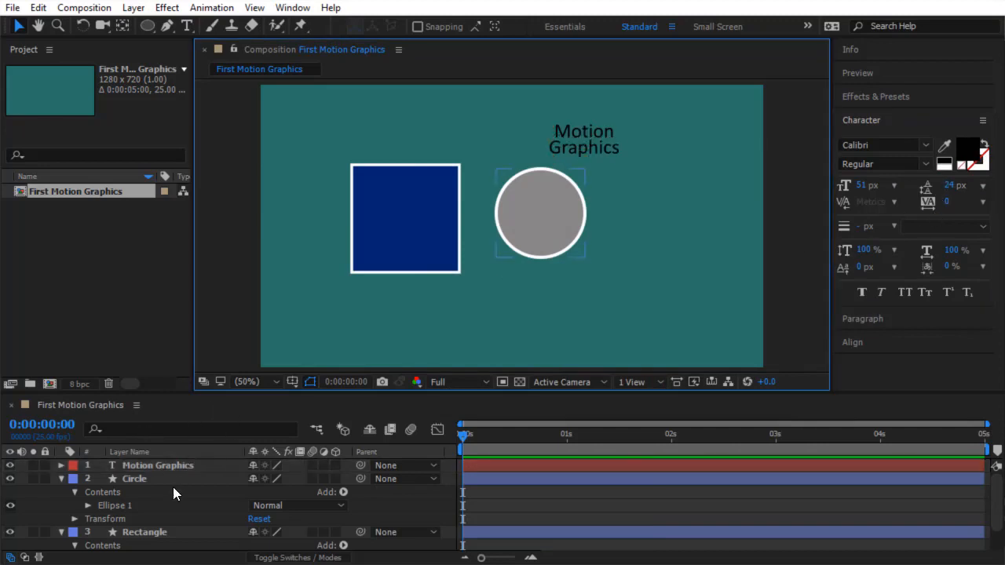
click(177, 532)
click(173, 521)
click(381, 248)
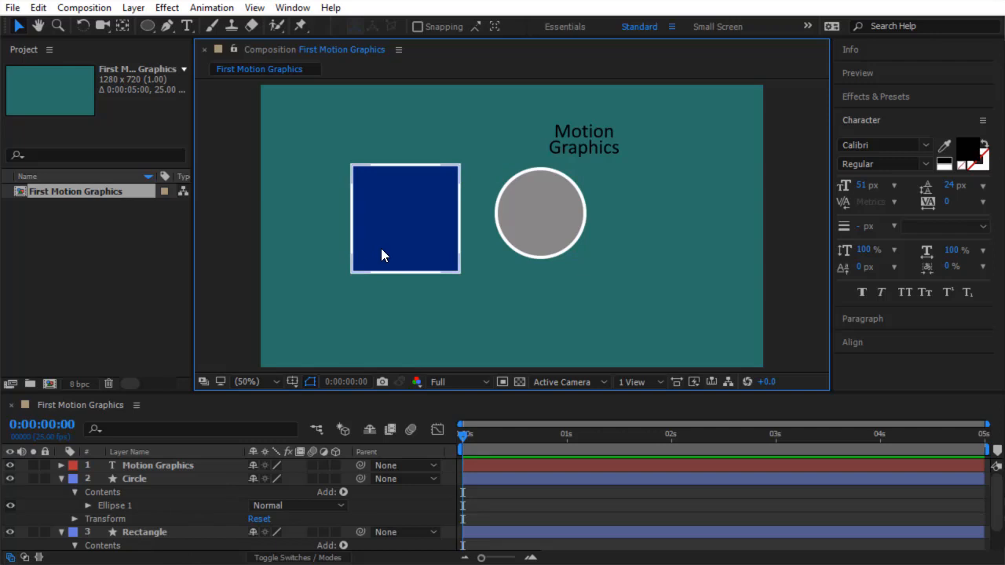
click(381, 249)
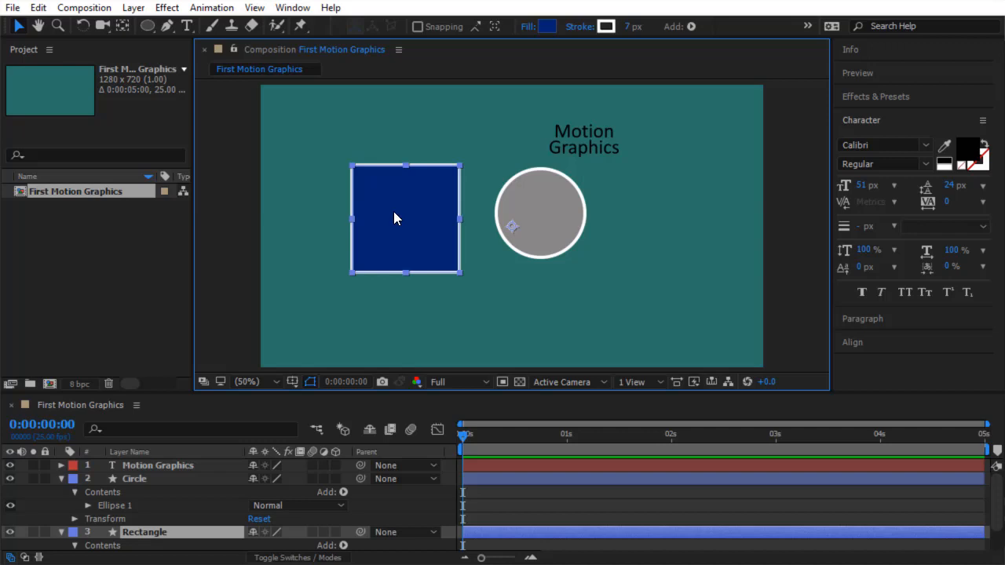
key(ctrl+alt+Home)
click(523, 236)
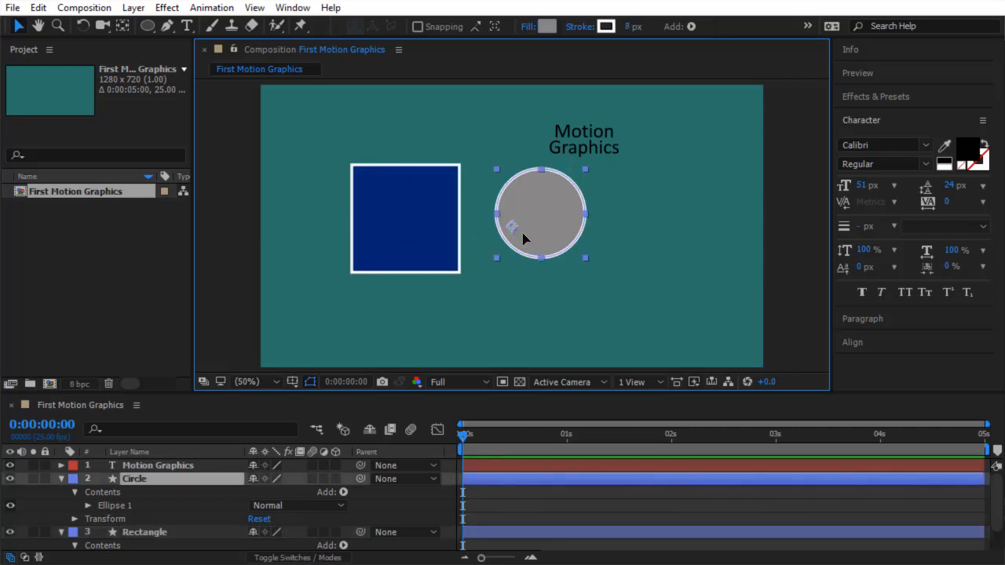
key(ctrl+alt+Home)
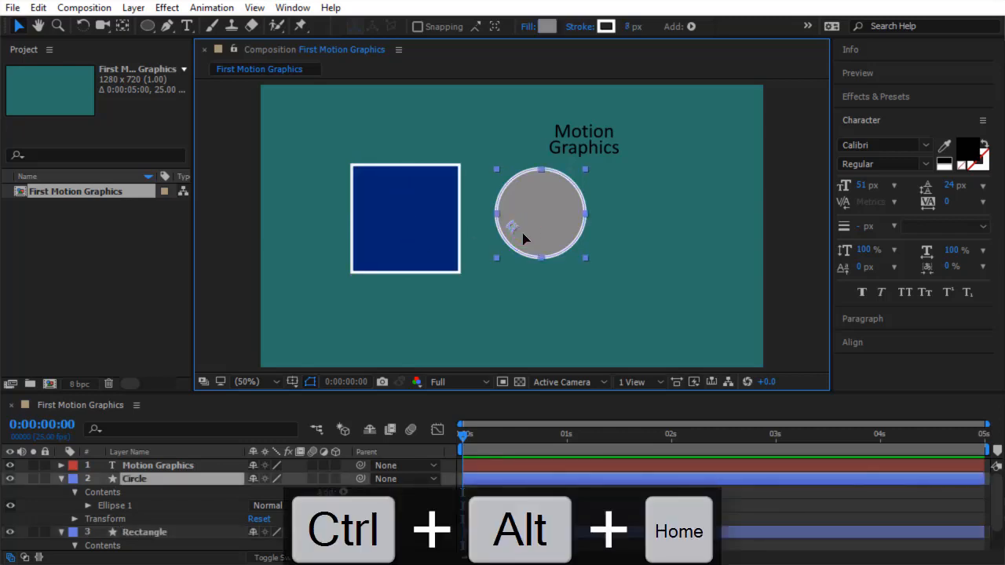
click(589, 148)
key(ctrl+alt+Home)
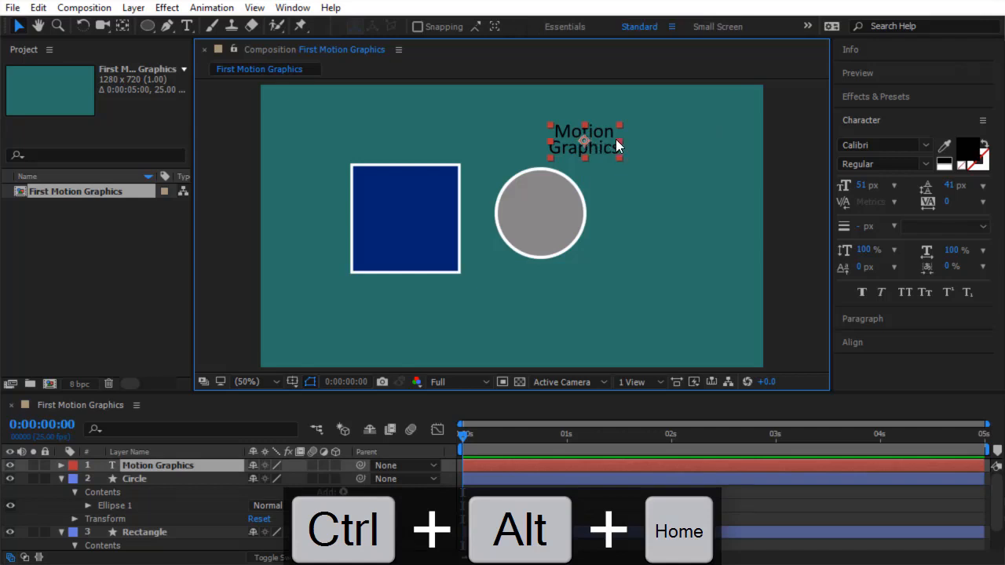
Step: Try left alignment on the Motion Graphics text and return it to centered alignment
click(873, 320)
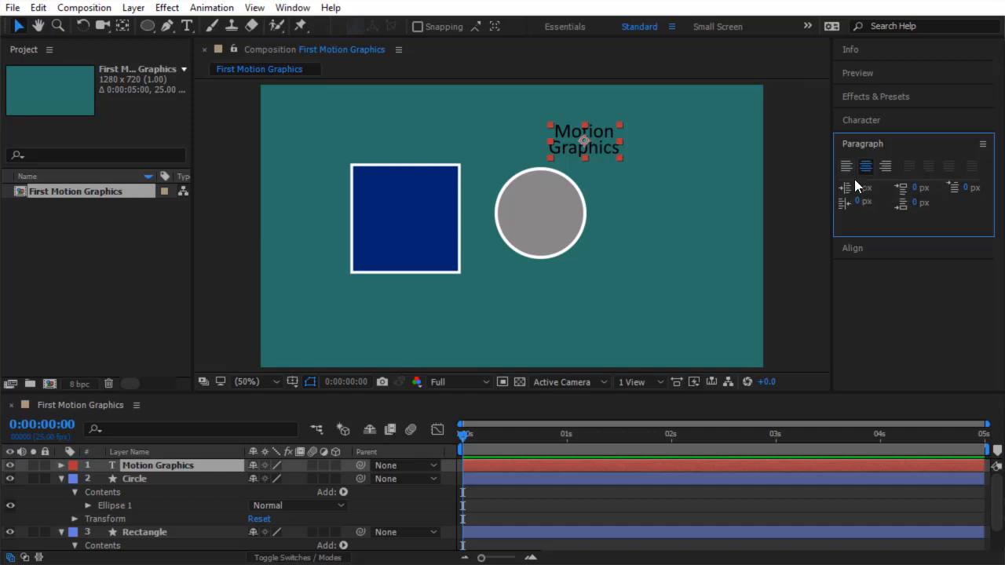
click(849, 168)
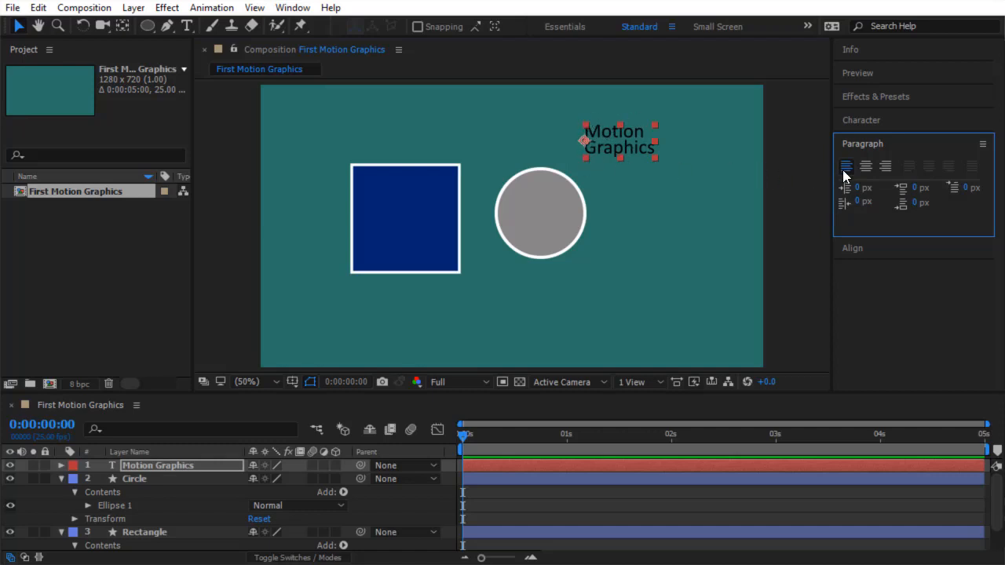
click(868, 167)
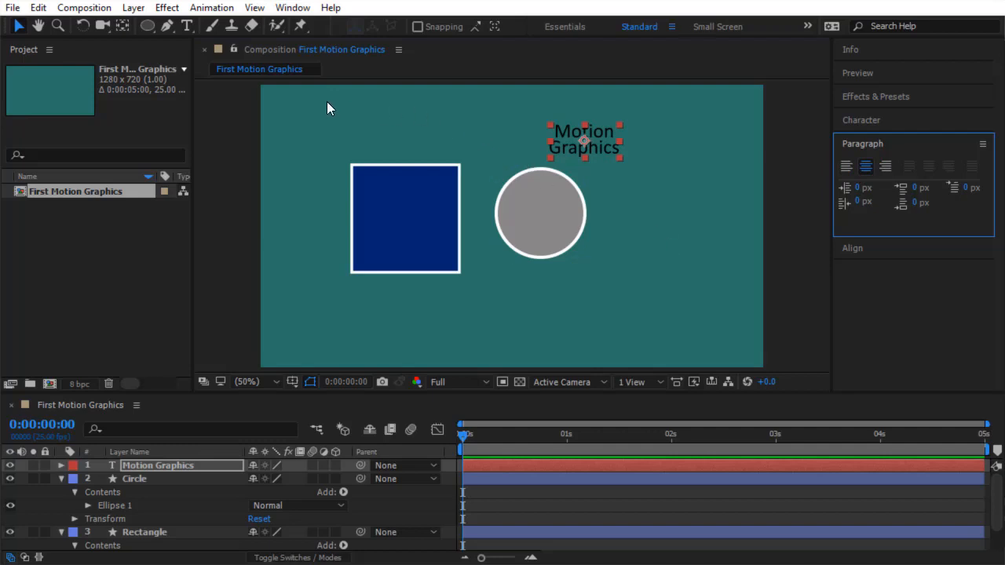
Step: Align the Motion Graphics text, the circle and the rectangle to the composition's center, both horizontally and vertically
drag(327, 102, 677, 308)
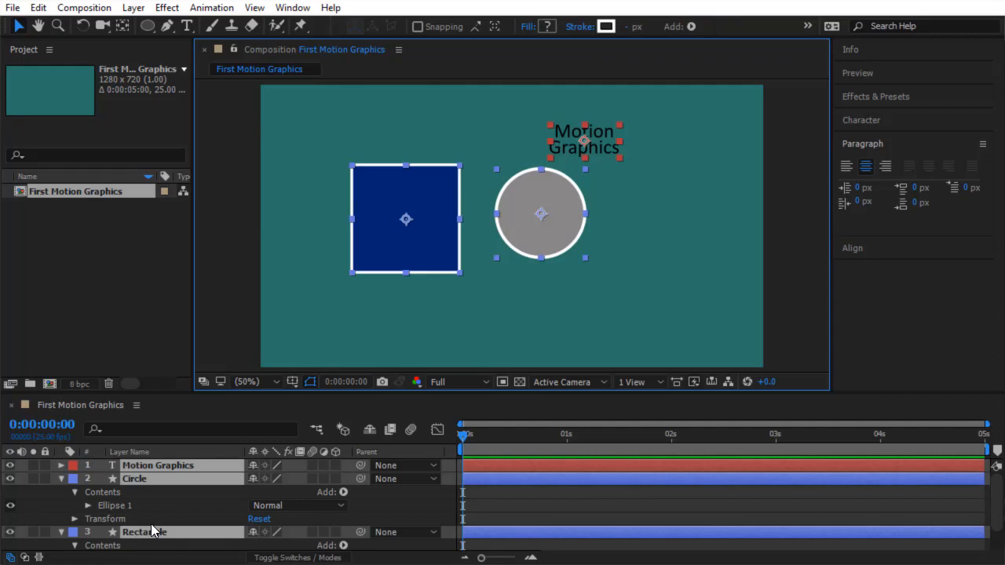
click(848, 249)
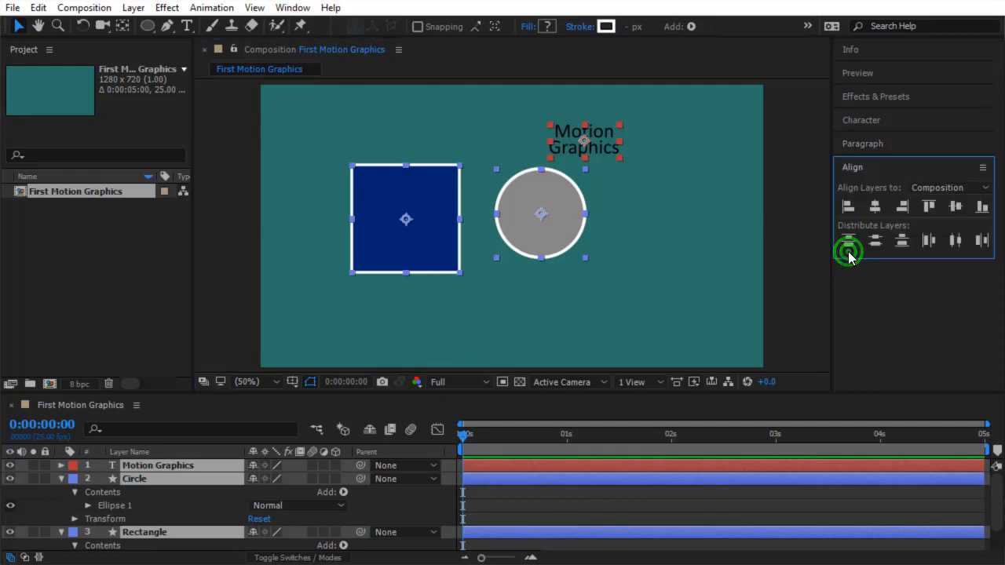
click(921, 187)
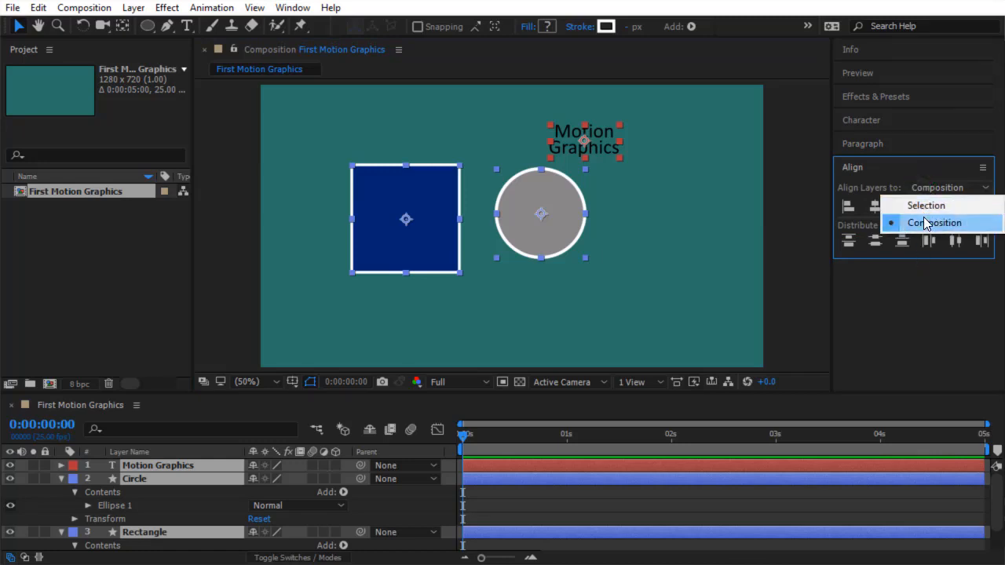
click(918, 223)
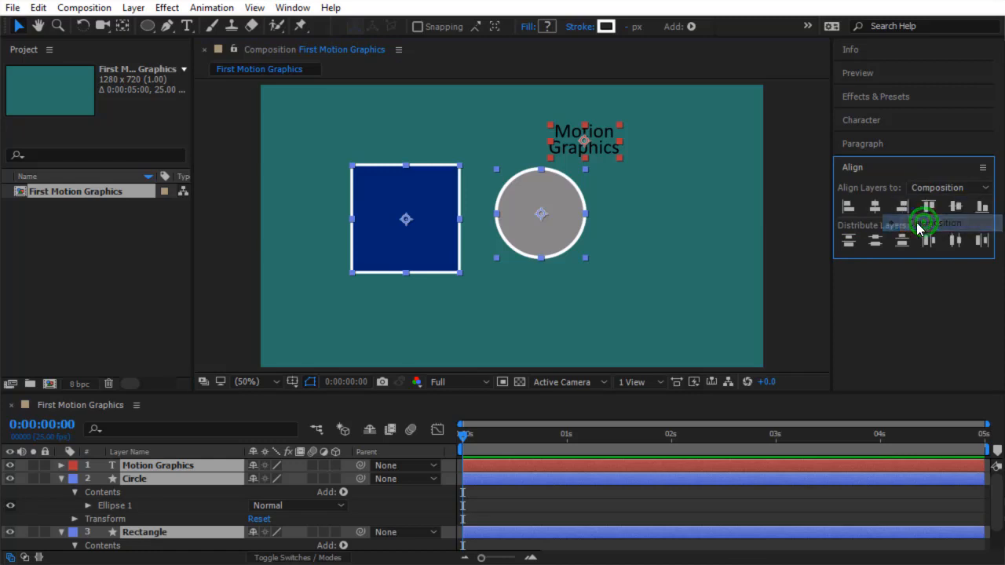
click(877, 207)
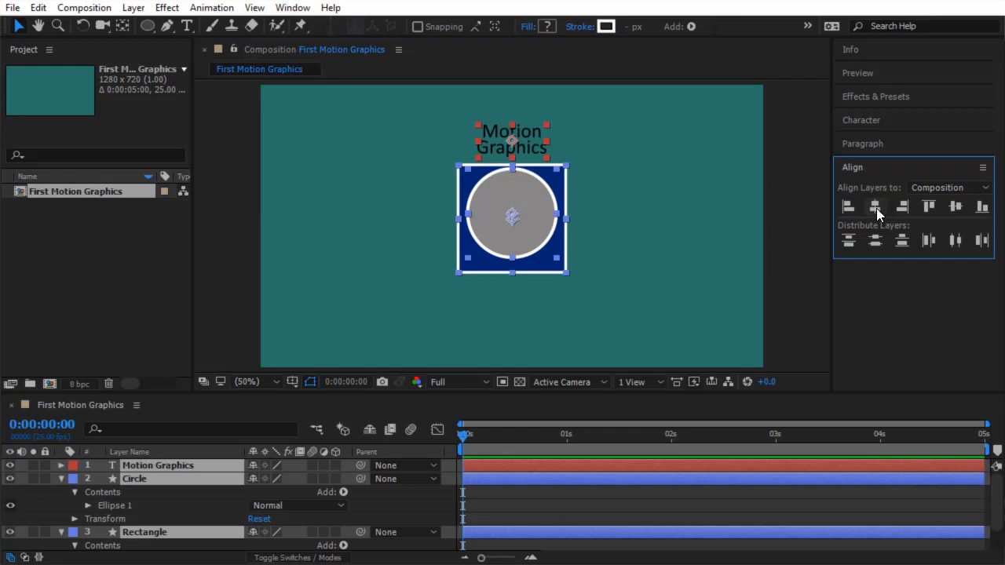
click(955, 207)
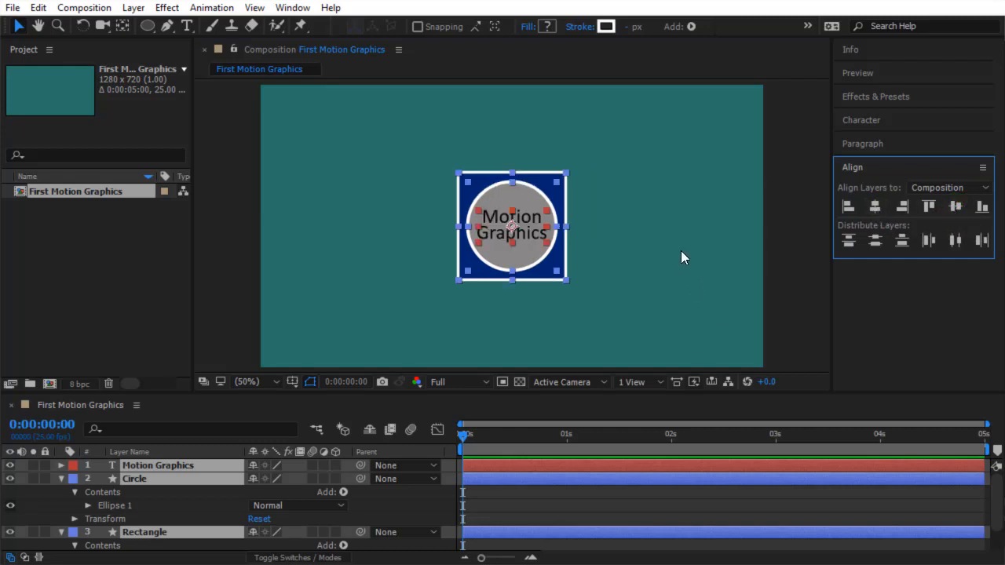